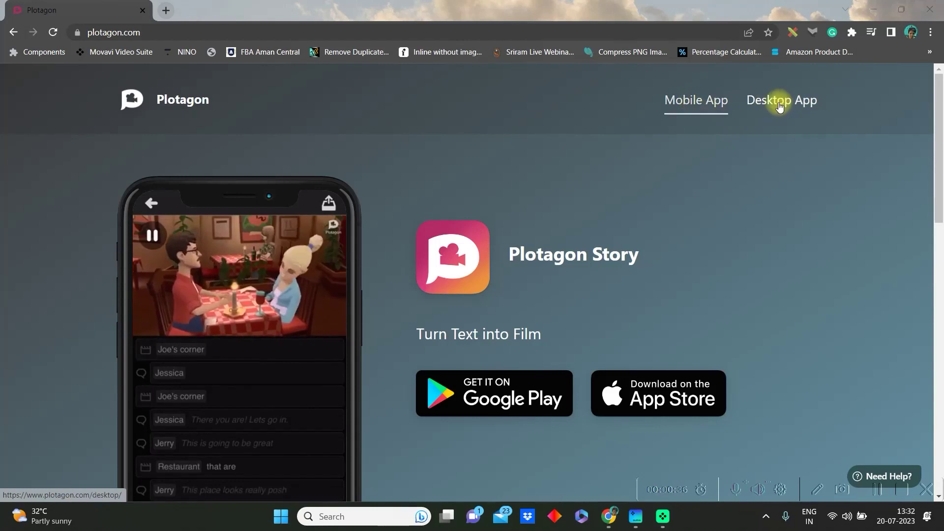
Step: Review the Mobile App page and the Desktop App page on the Plotagon website
left_click(778, 102)
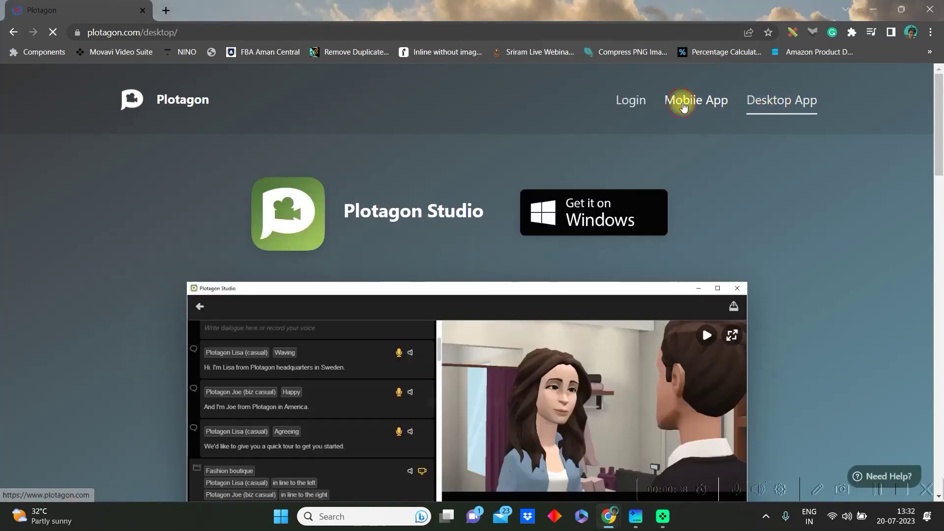
left_click(683, 101)
scroll(552, 302, "down", 3)
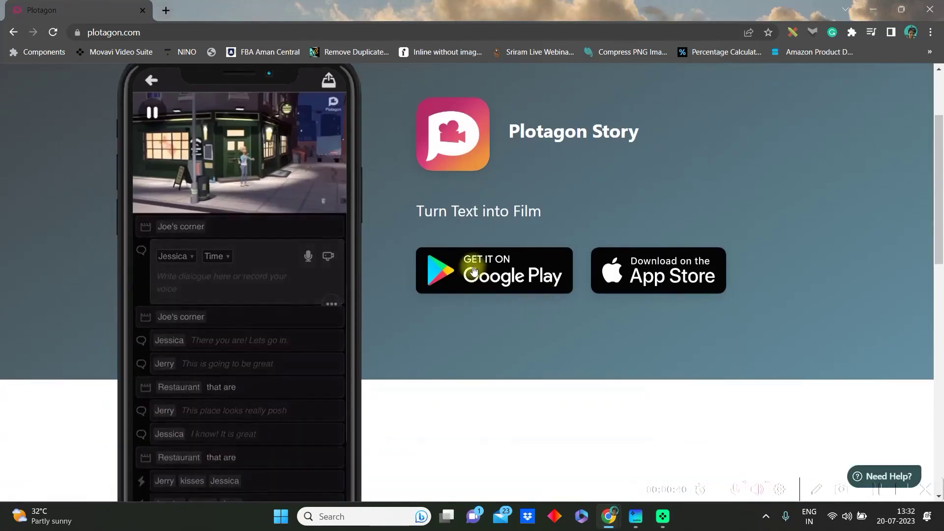
scroll(507, 280, "up", 3)
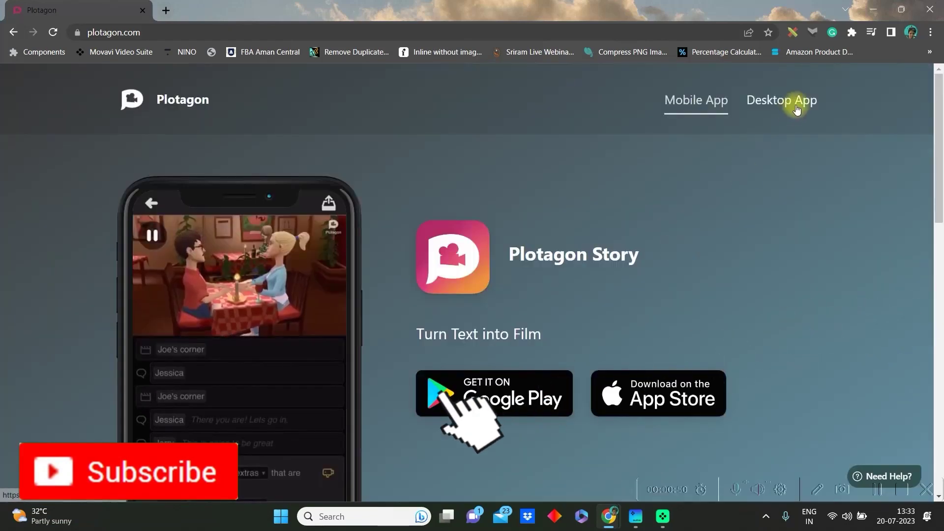
left_click(795, 102)
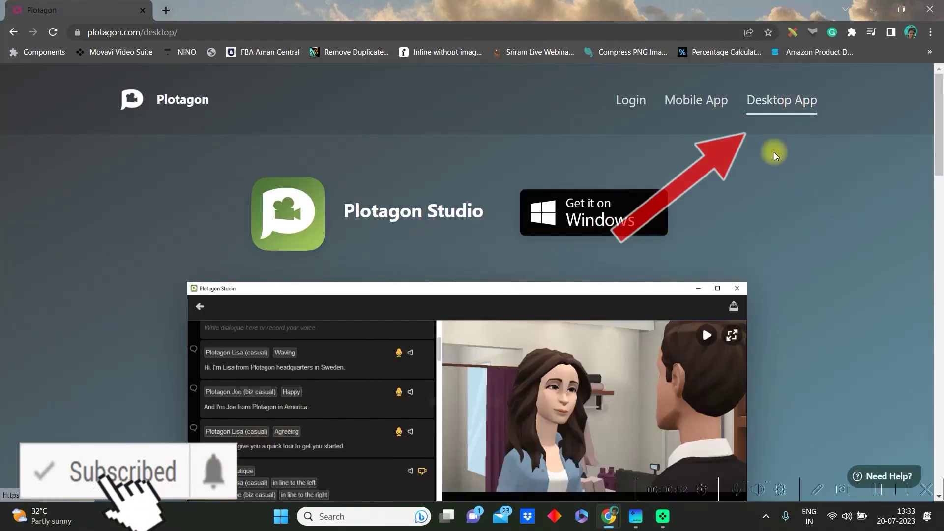
scroll(756, 212, "down", 1)
scroll(757, 211, "down", 2)
scroll(758, 194, "up", 3)
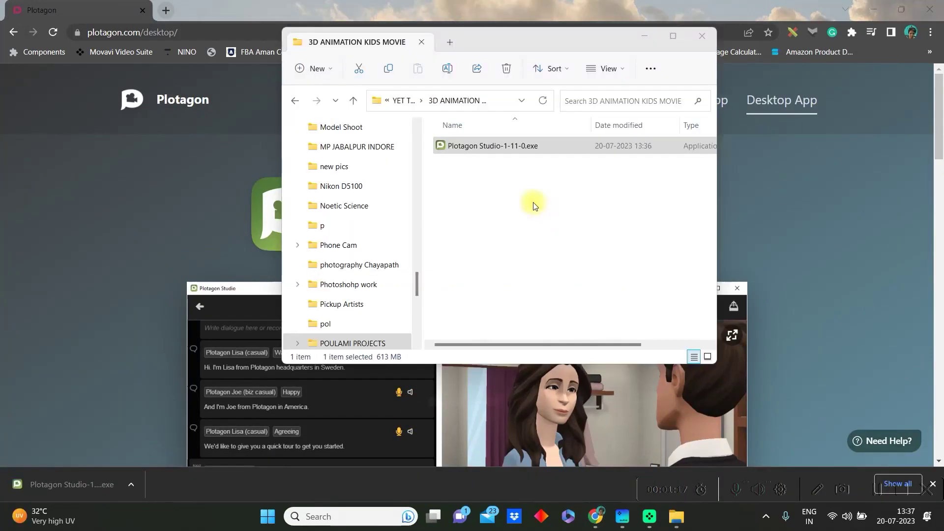
Step: Install Plotagon Studio from Plotagon Studio-1-11-0.exe and verify the sign-up e-mail with the verification code
left_click(519, 145)
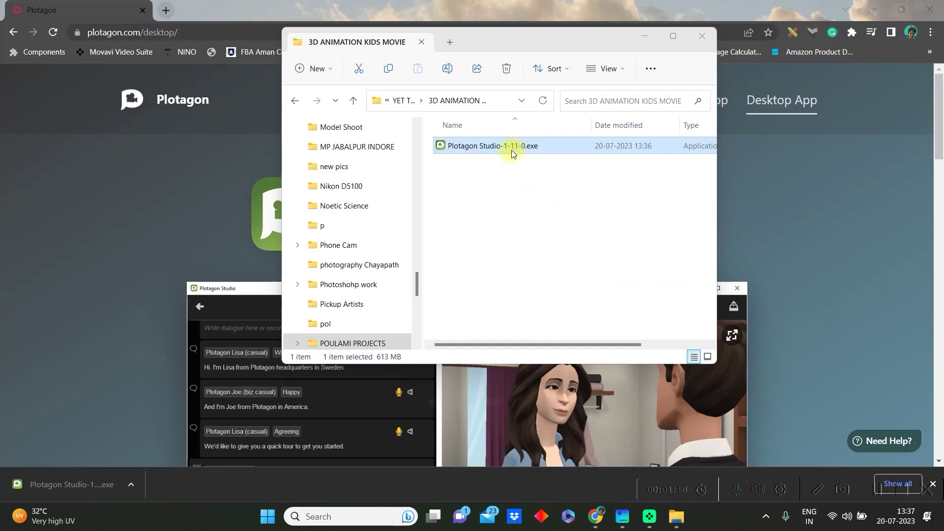
double_click(512, 147)
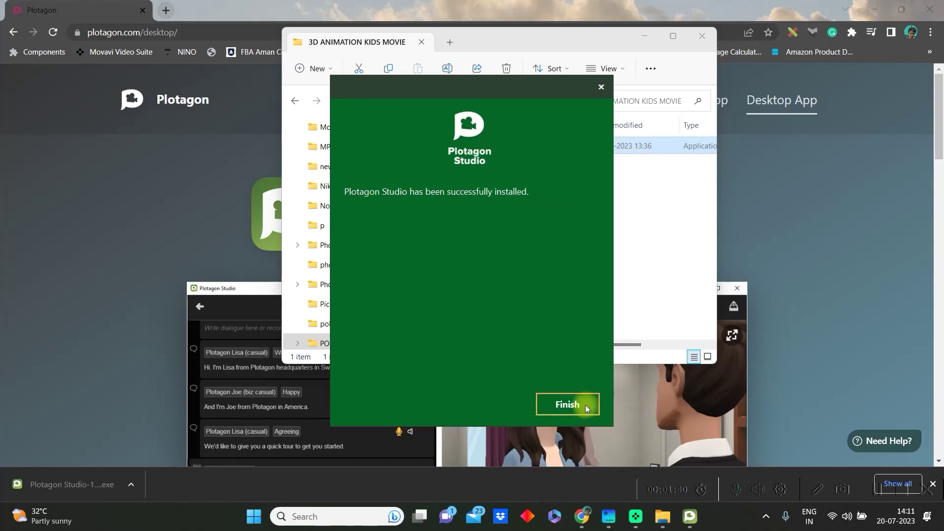
left_click(577, 404)
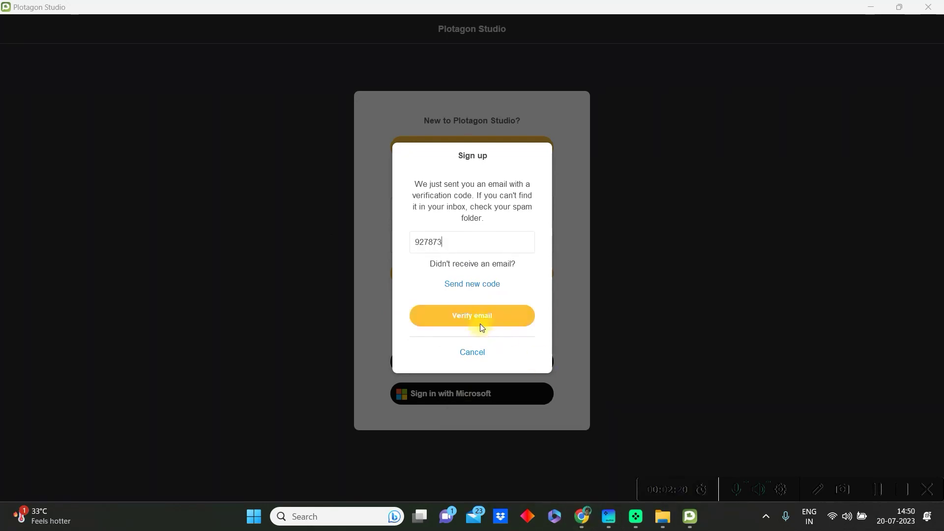
left_click(477, 317)
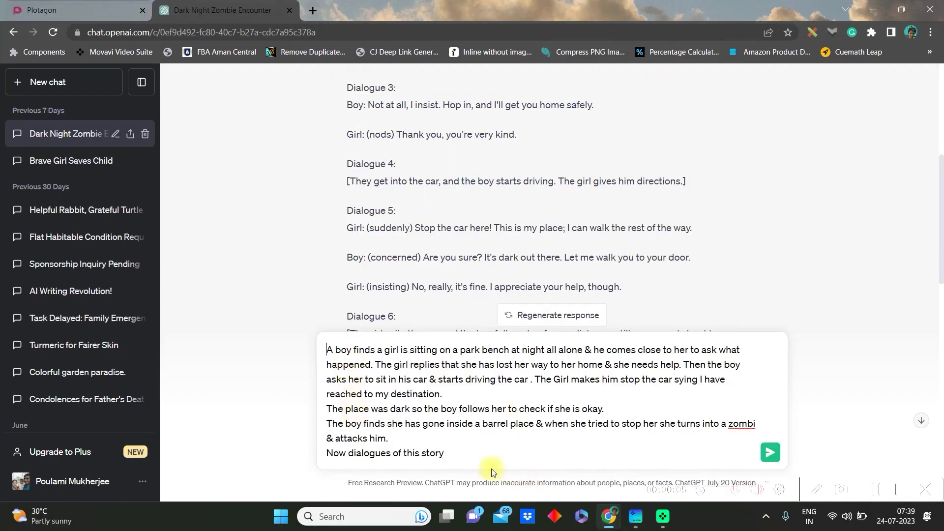
Step: Switch to ChatGPT and select the zombie story text in the message asking for the story's dialogues
left_click(411, 441)
left_click_drag(373, 442, 326, 350)
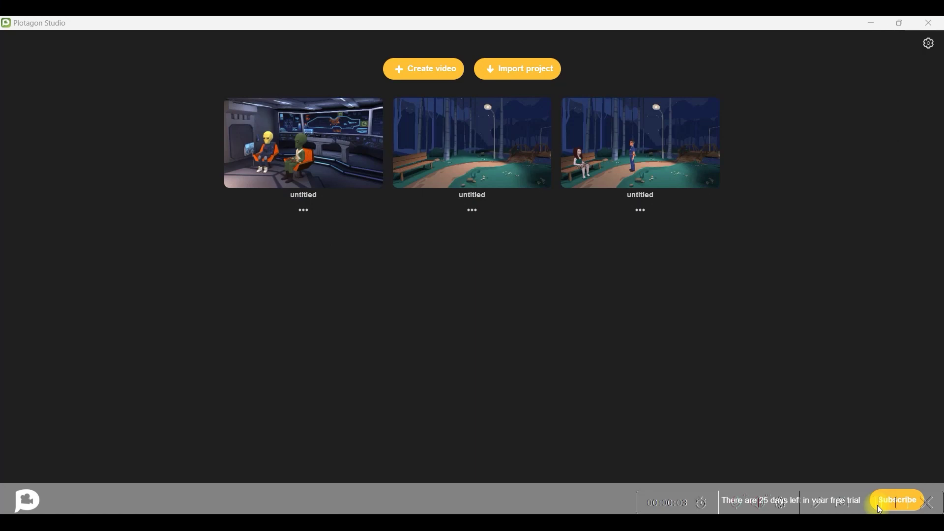
Step: In Plotagon Studio, create a new video and add two empty scene entries to its script
left_click(424, 73)
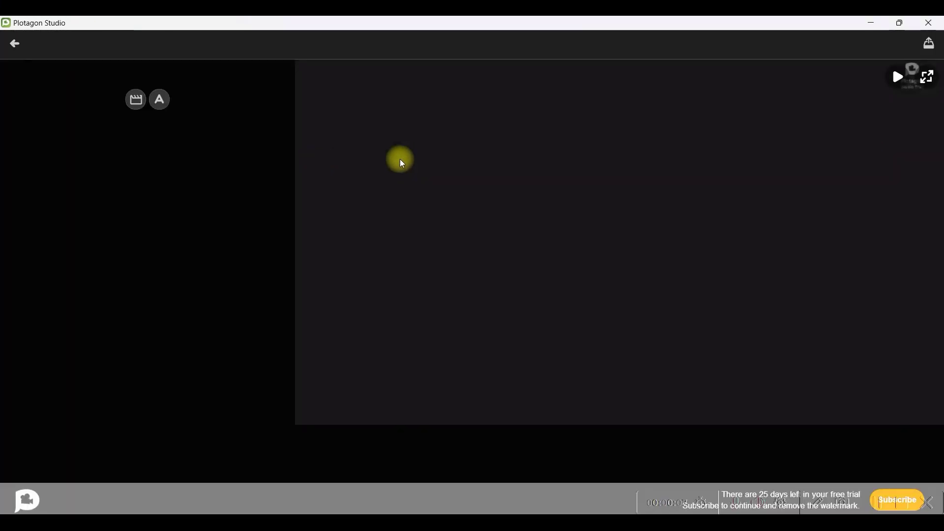
left_click(144, 106)
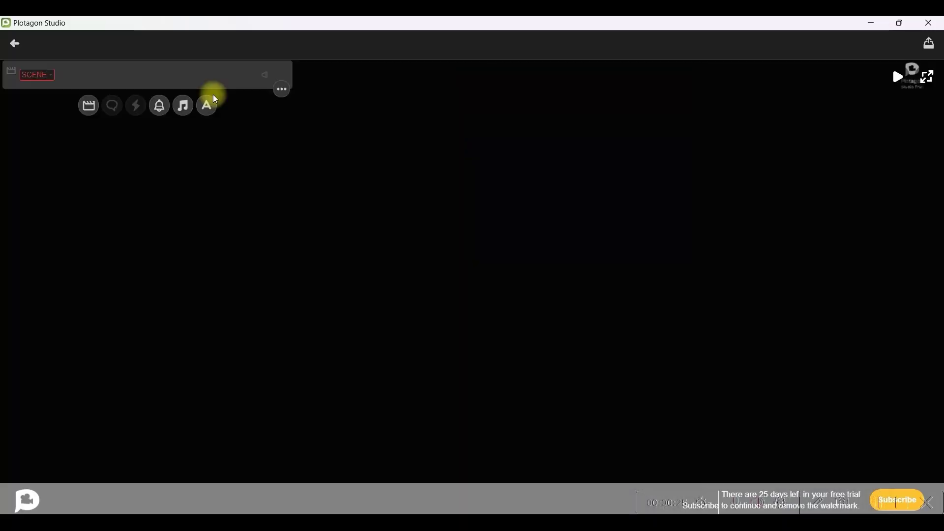
left_click(87, 106)
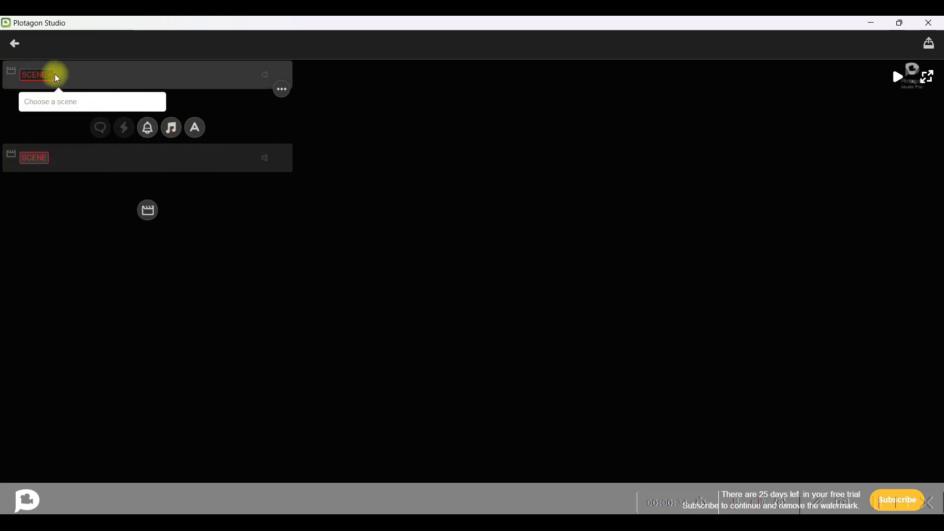
Step: Set the first scene to Command bridge from the Fantasy scenes
left_click(35, 74)
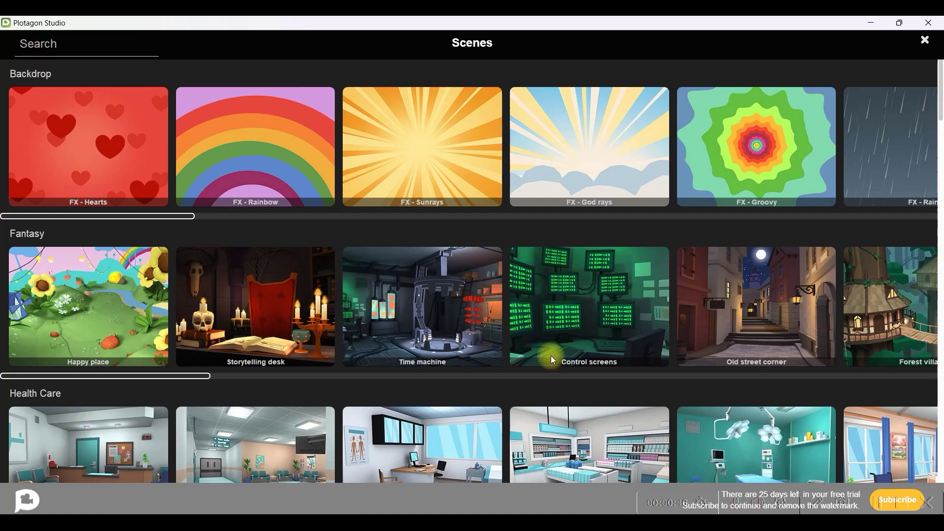
left_click_drag(201, 383, 496, 325)
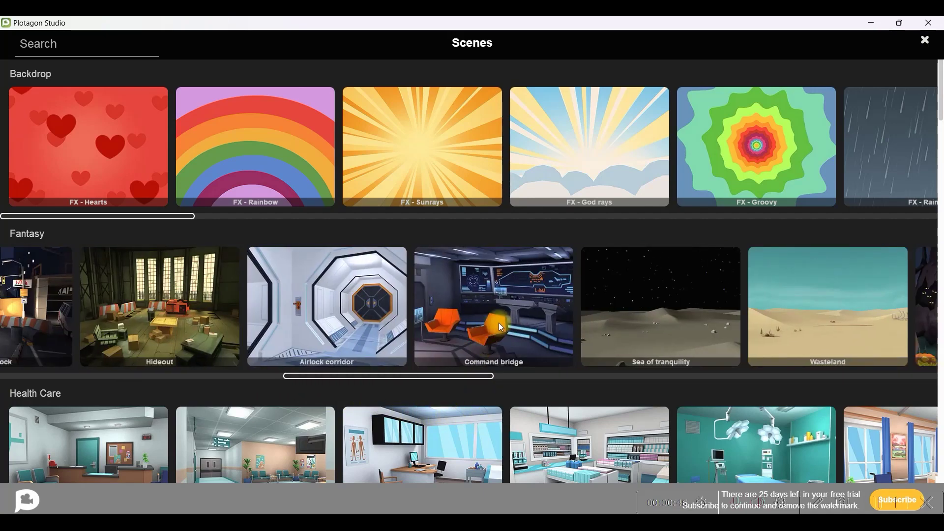
left_click(500, 324)
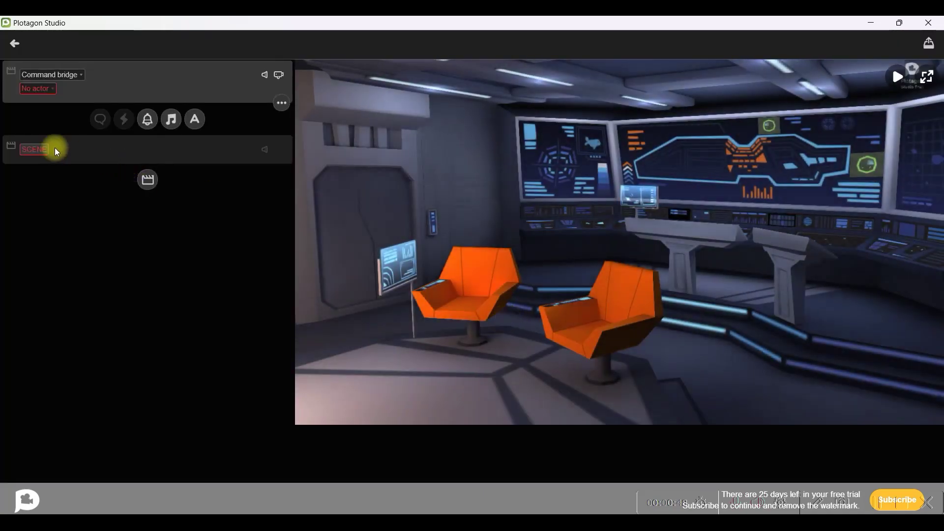
Step: Set the second scene to Airlock corridor from the Fantasy scenes
left_click(33, 150)
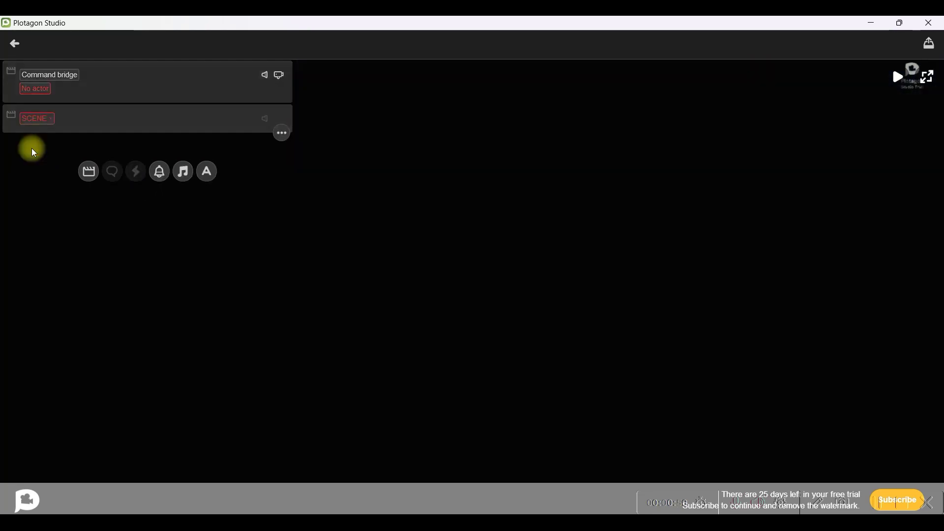
left_click(34, 120)
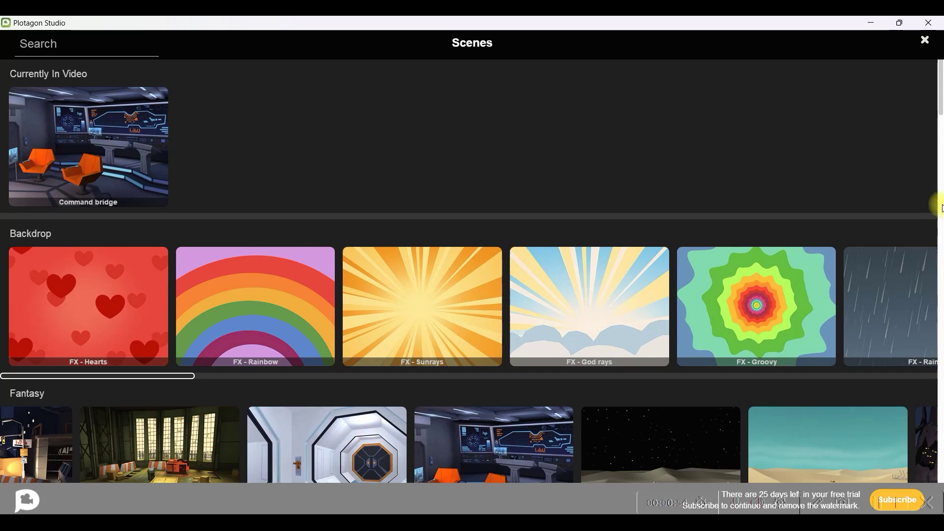
left_click_drag(938, 84, 938, 141)
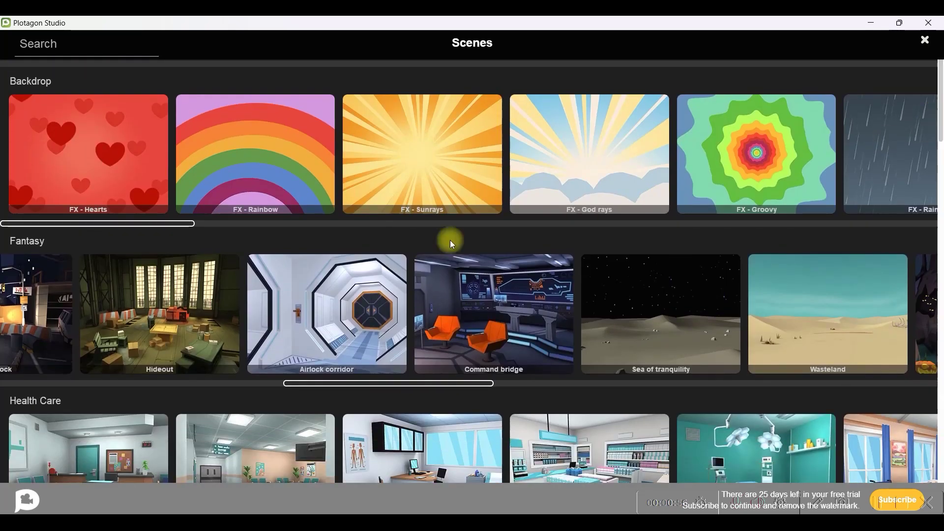
left_click(315, 321)
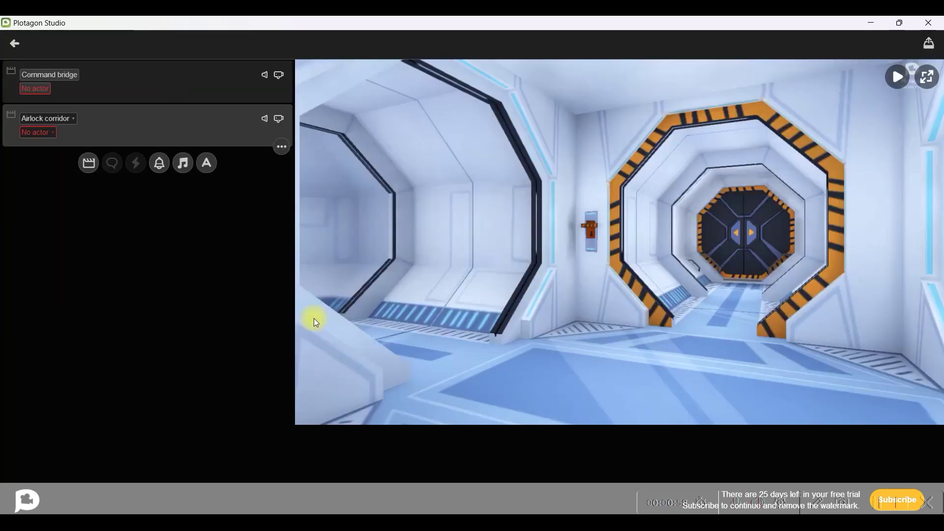
Step: Browse the available characters for the Command bridge scene's actor and start creating a new character
left_click(79, 84)
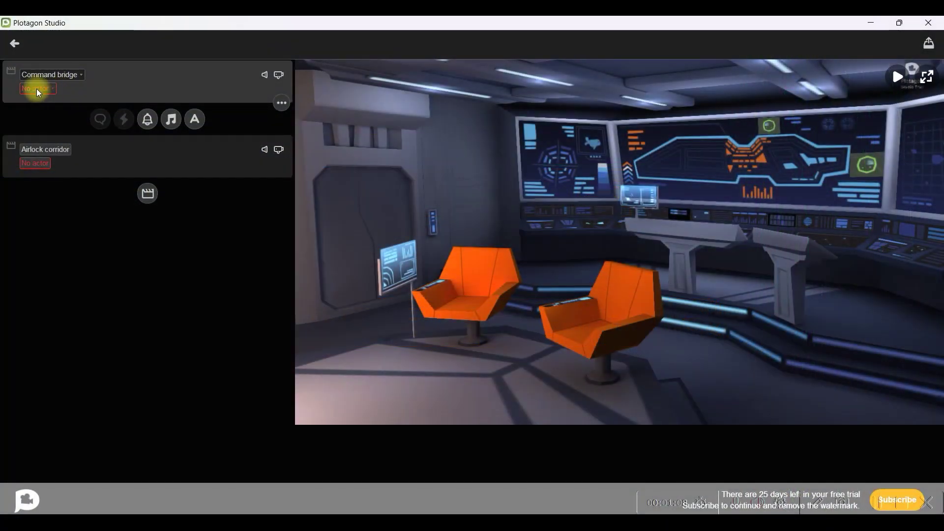
left_click(38, 88)
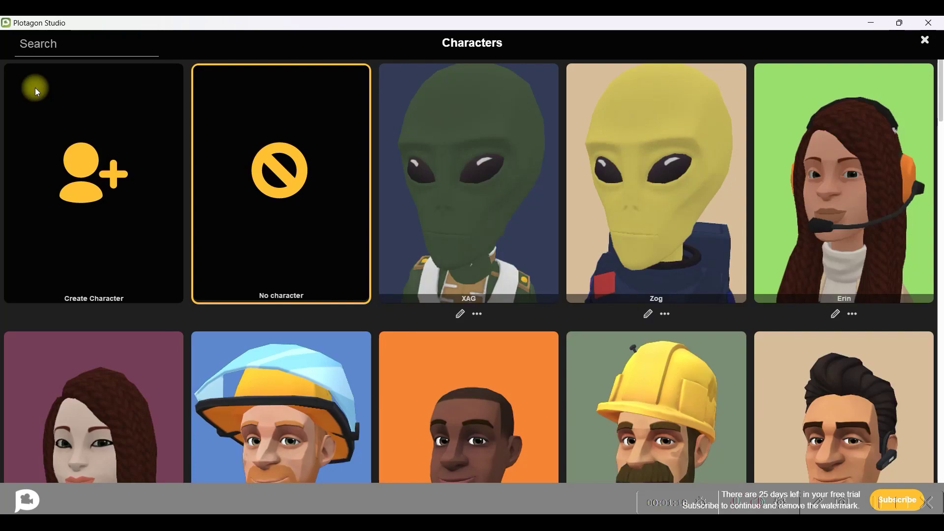
scroll(514, 268, "down", 3)
scroll(442, 231, "down", 4)
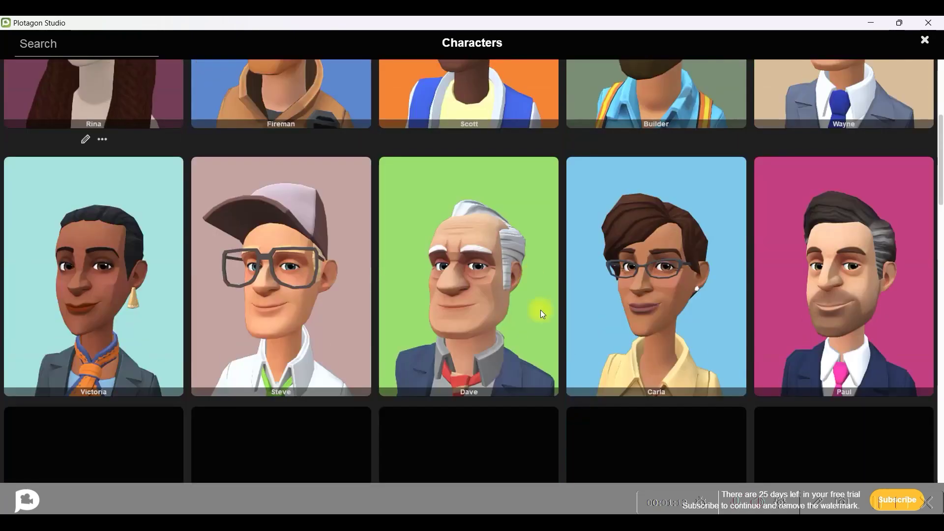
scroll(578, 364, "down", 6)
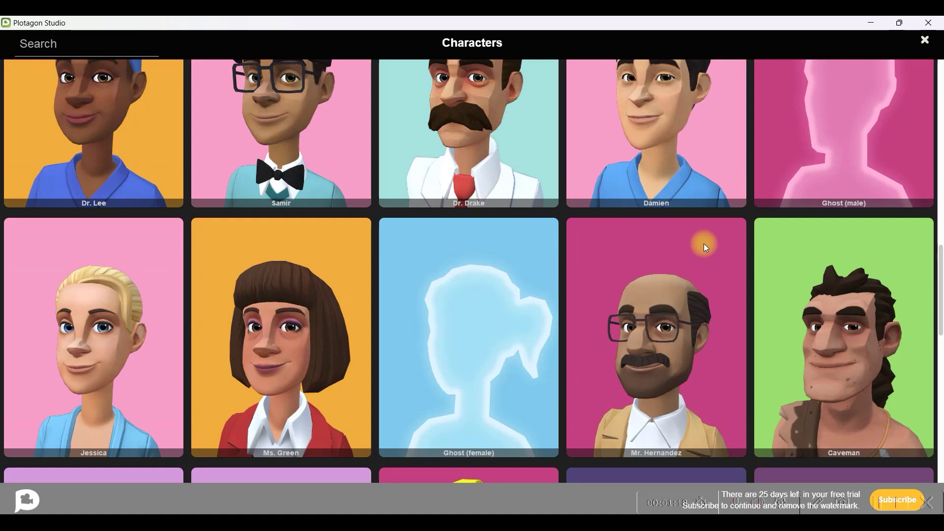
scroll(688, 244, "up", 13)
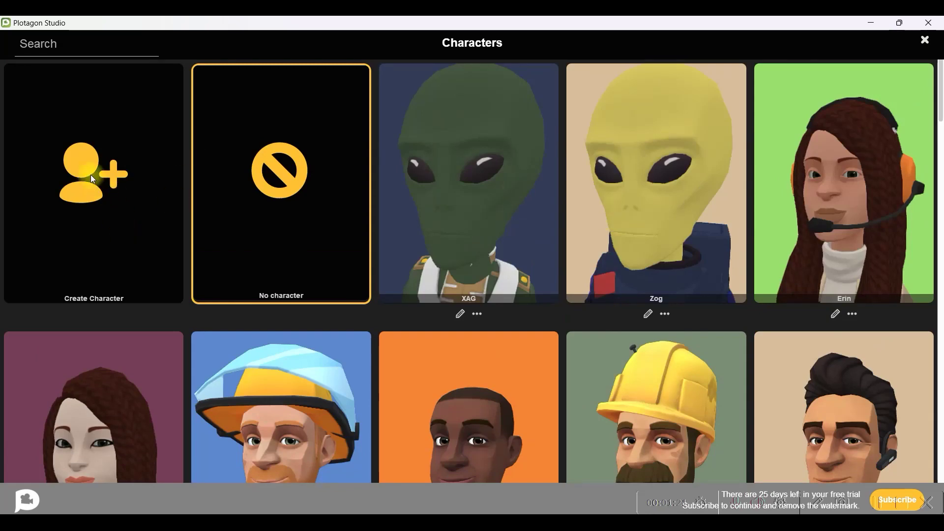
left_click(91, 175)
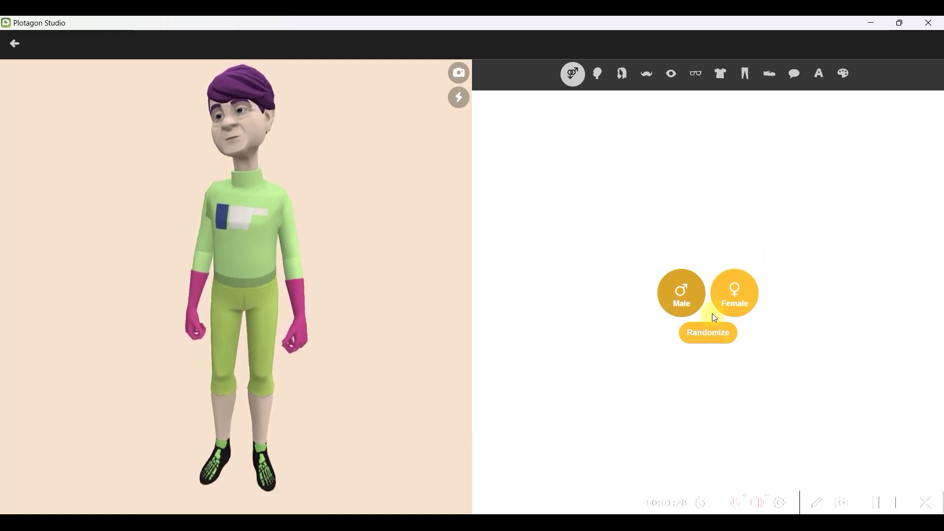
Step: Give the new character a long face shape tapering to a narrow chin and a teal skin colour
left_click(599, 75)
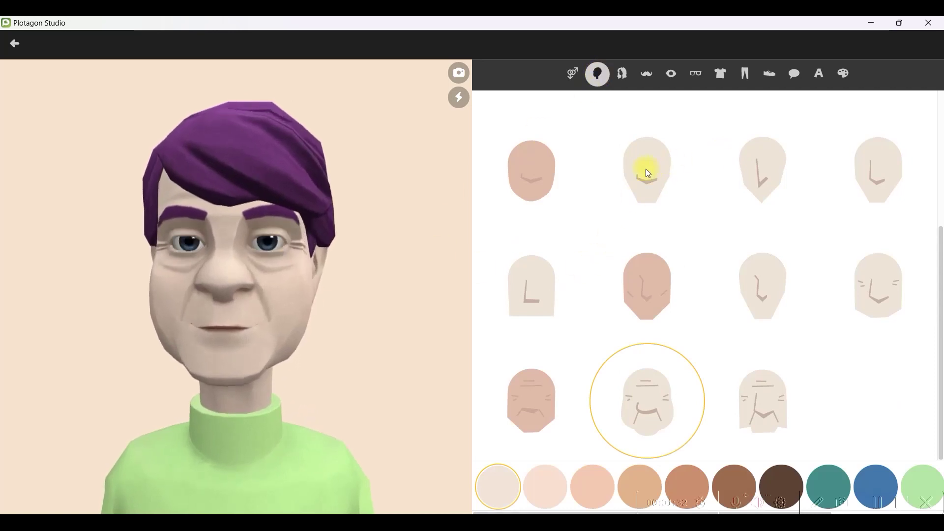
left_click(879, 172)
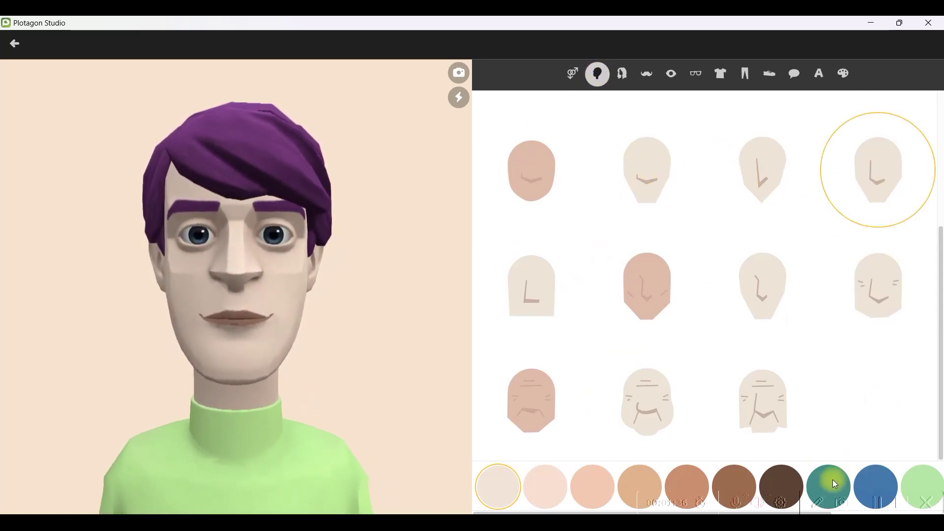
left_click(826, 480)
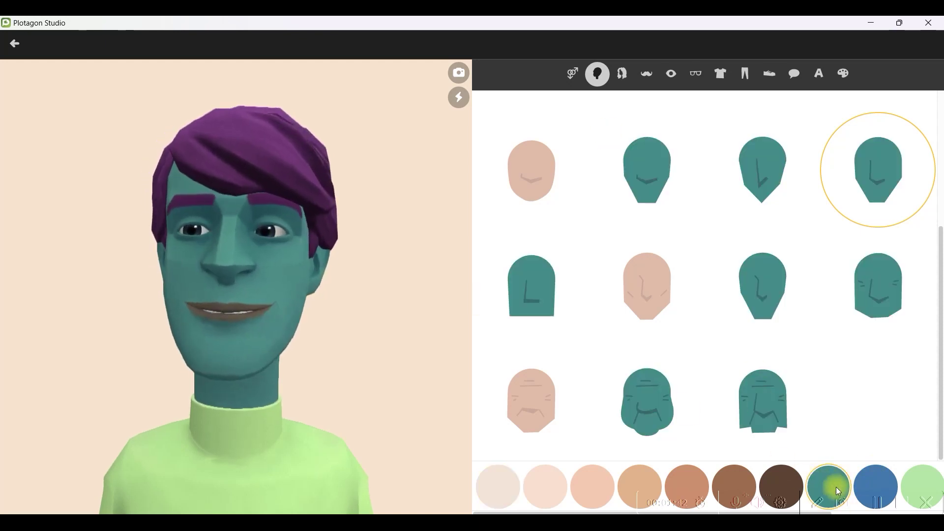
Step: Give the character the short, choppy dark grey hairstyle and look through the facial hair options
left_click(623, 75)
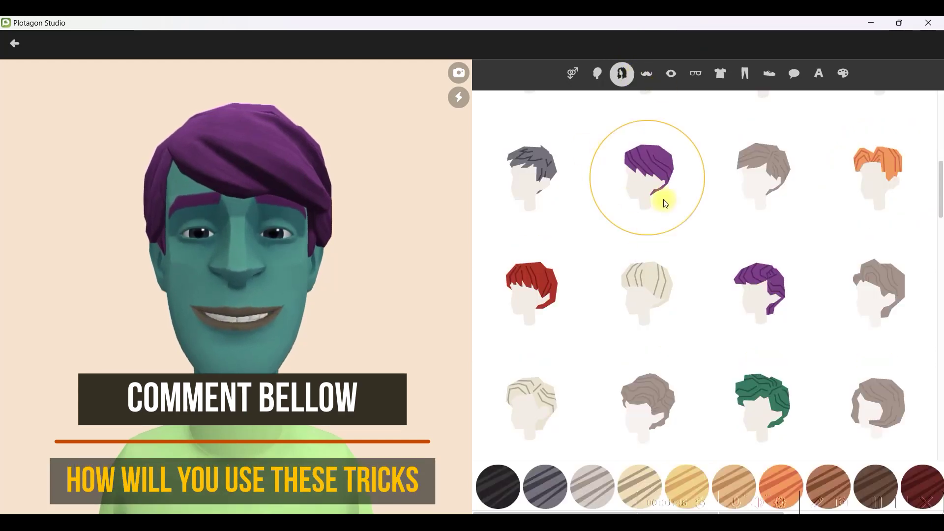
left_click(539, 175)
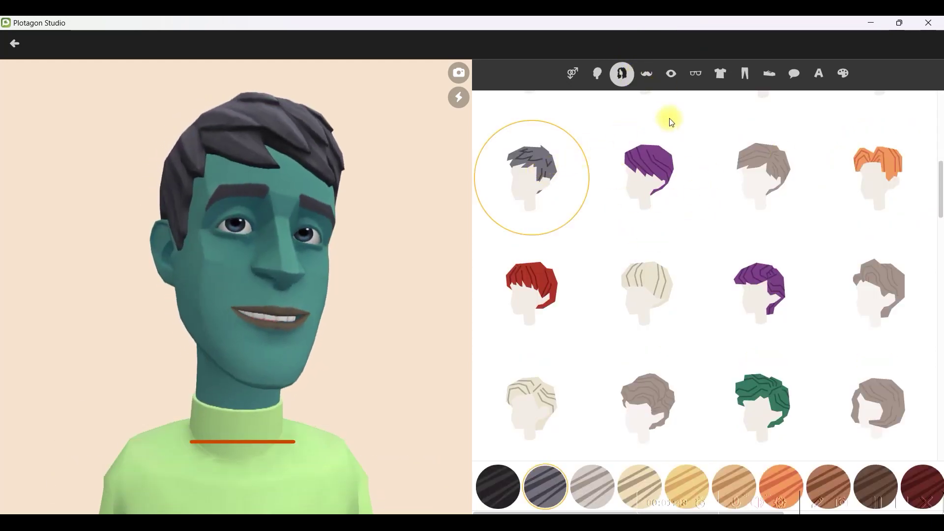
left_click(644, 76)
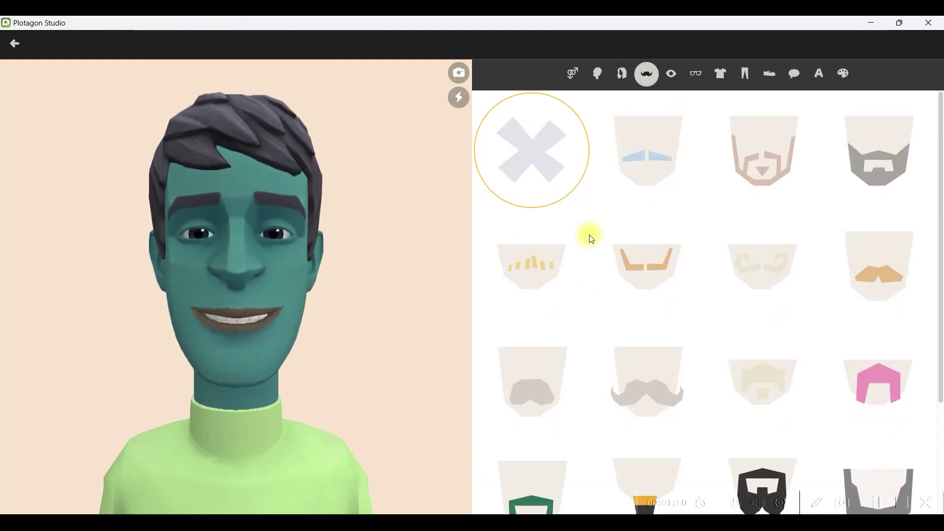
scroll(718, 256, "down", 3)
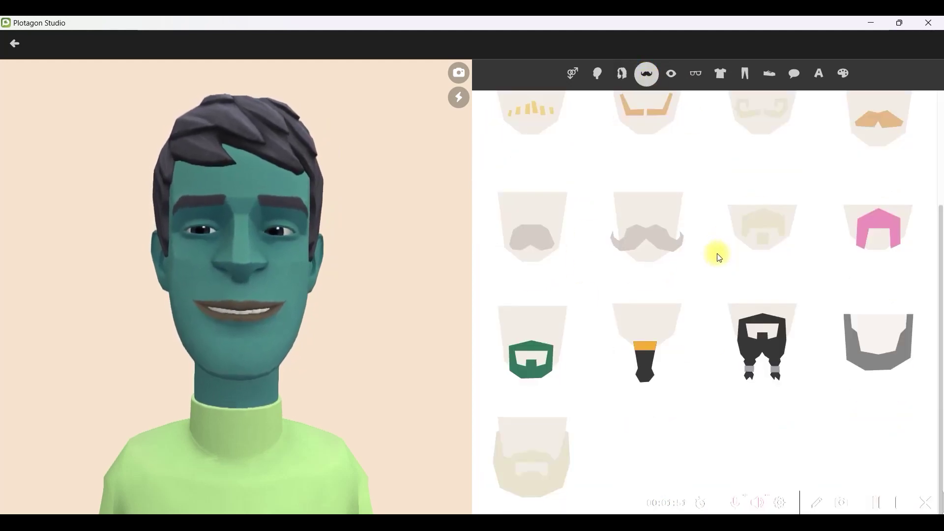
Step: Set the character's eye colour to pale blue
left_click(673, 75)
left_click(646, 137)
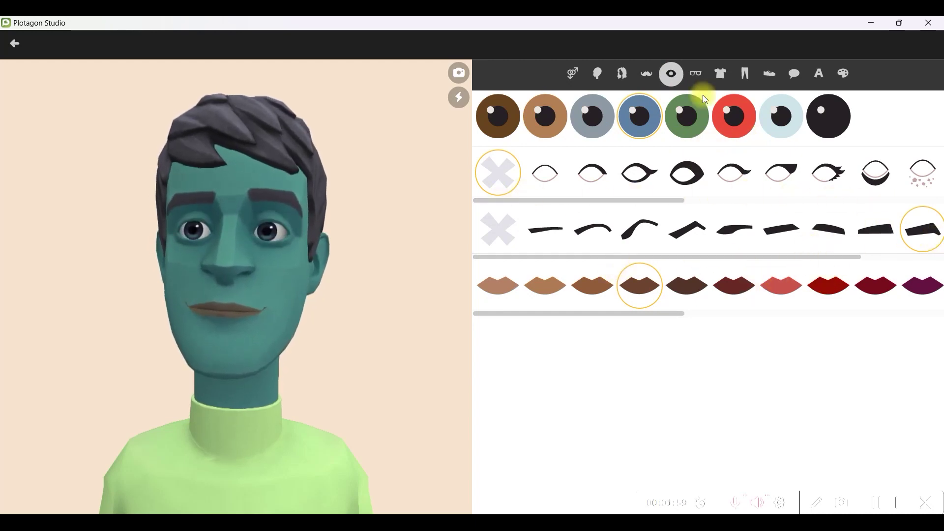
Step: Put the alien head mask on the character and colour it dark green
left_click(721, 75)
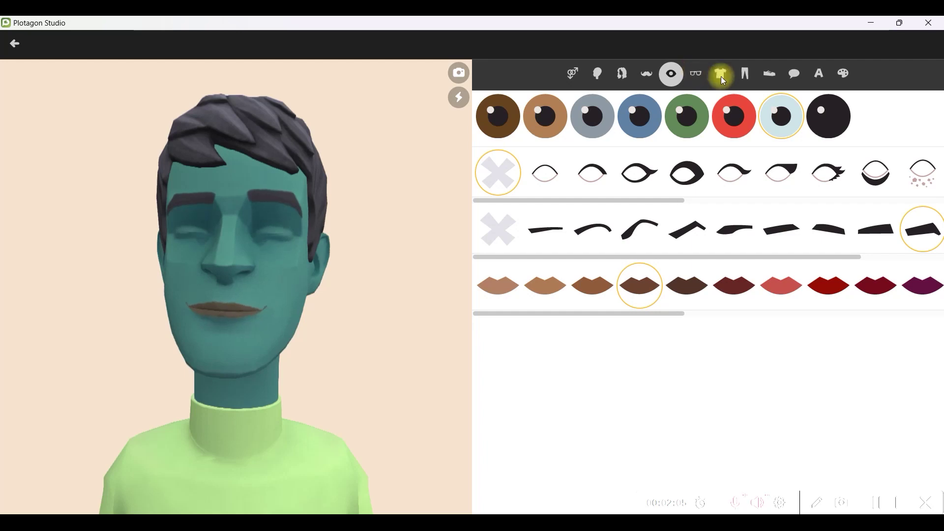
left_click(697, 73)
left_click(660, 146)
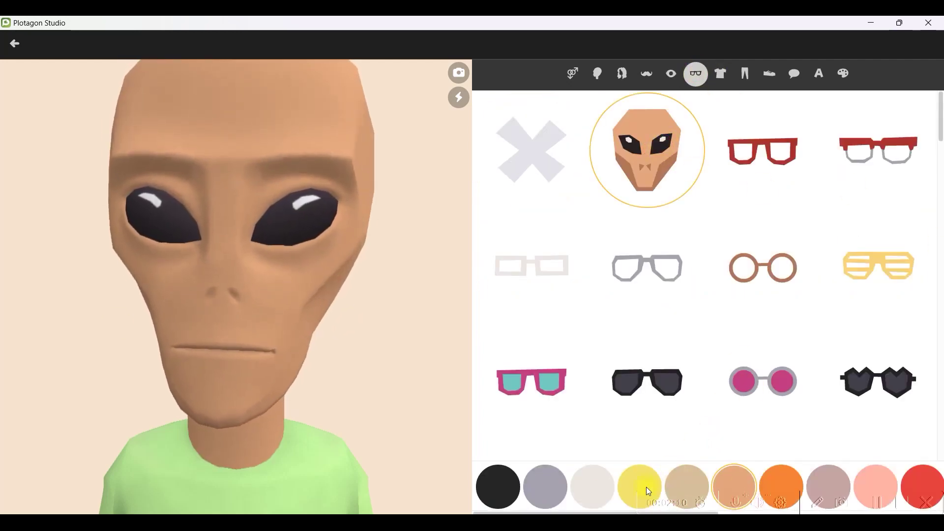
left_click_drag(568, 511, 772, 511)
left_click(860, 487)
Step: Dress the character in the patched jacket with the skull shirt, coloured navy blue and grey
left_click(721, 74)
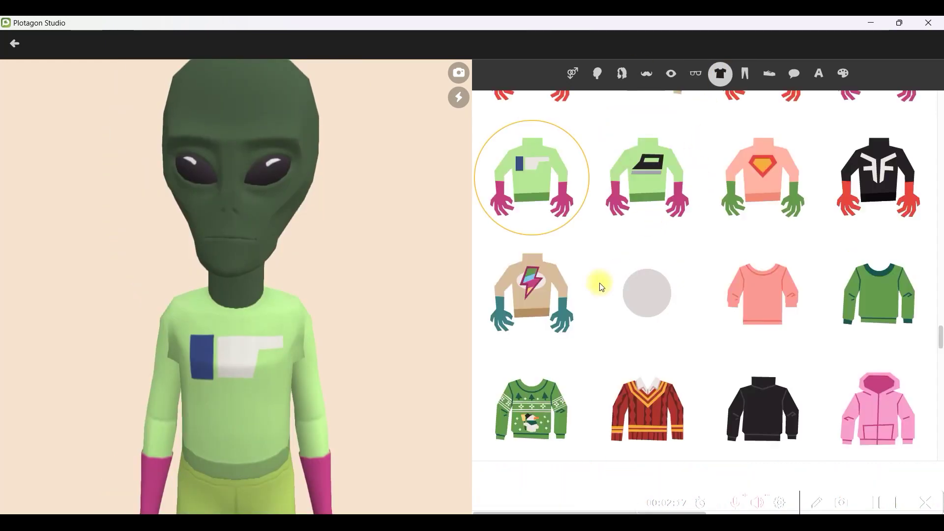
scroll(566, 285, "down", 10)
scroll(703, 177, "down", 4)
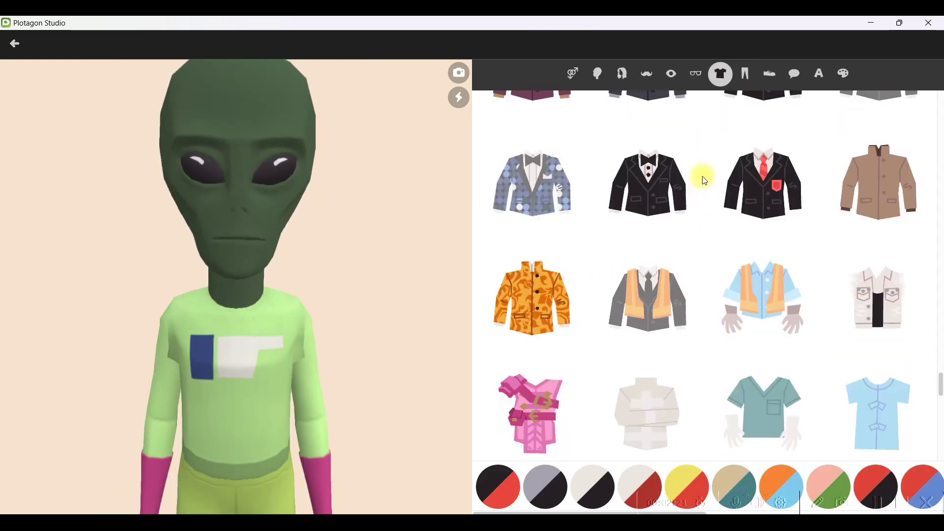
scroll(737, 211, "down", 6)
left_click(892, 157)
left_click(499, 490)
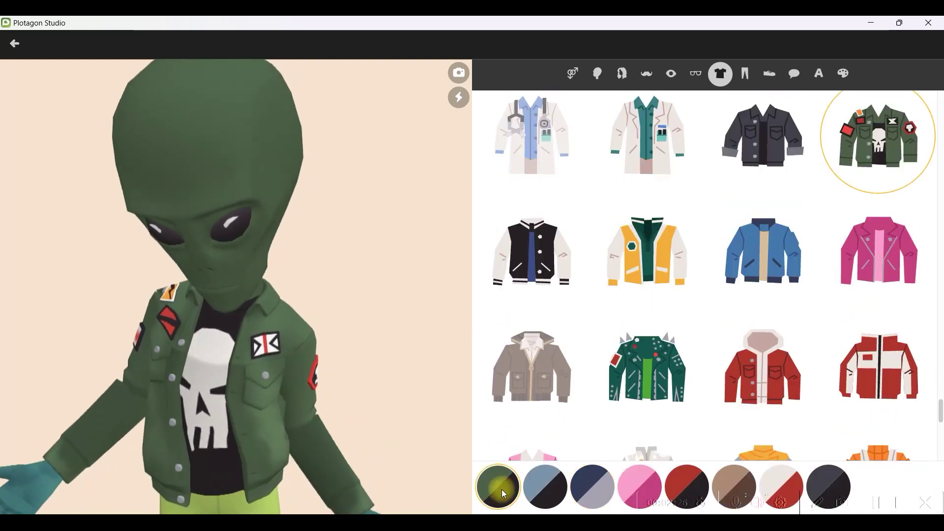
Step: Give the character the navy straight-leg jeans and black shoes
left_click(745, 74)
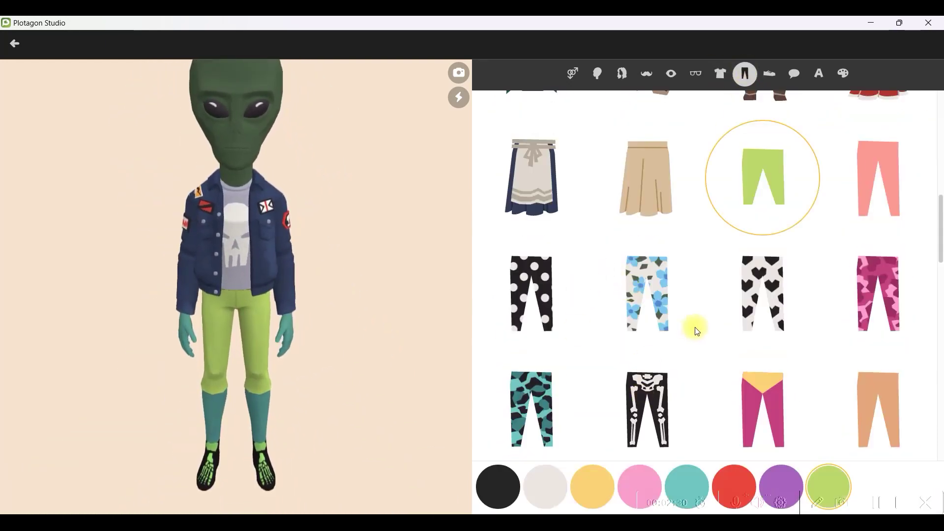
scroll(697, 331, "down", 5)
left_click(659, 411)
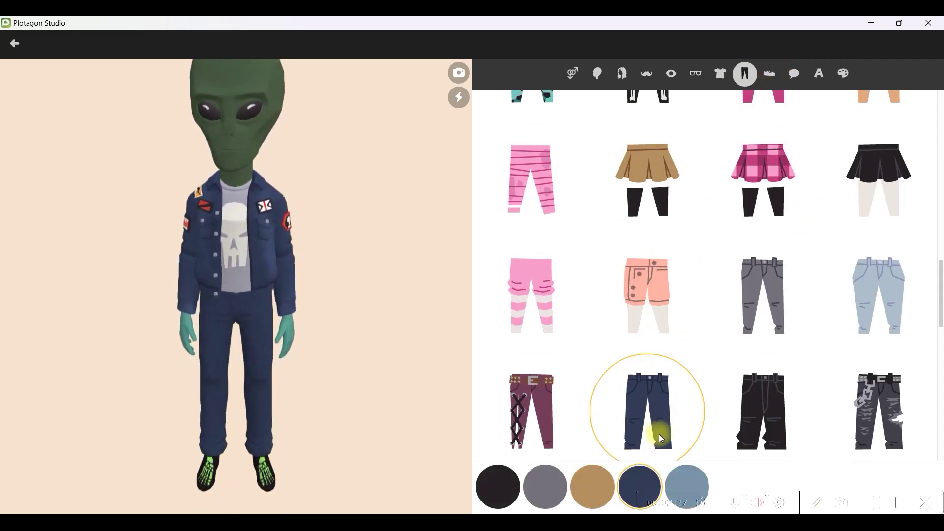
left_click(769, 73)
Step: Look through the character's voice options, name the character zon and save it
left_click(795, 74)
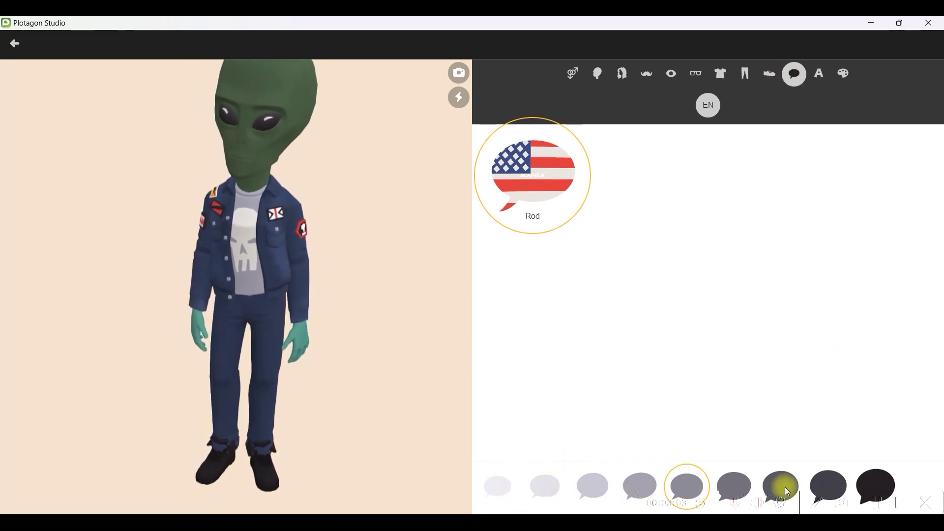
left_click(819, 74)
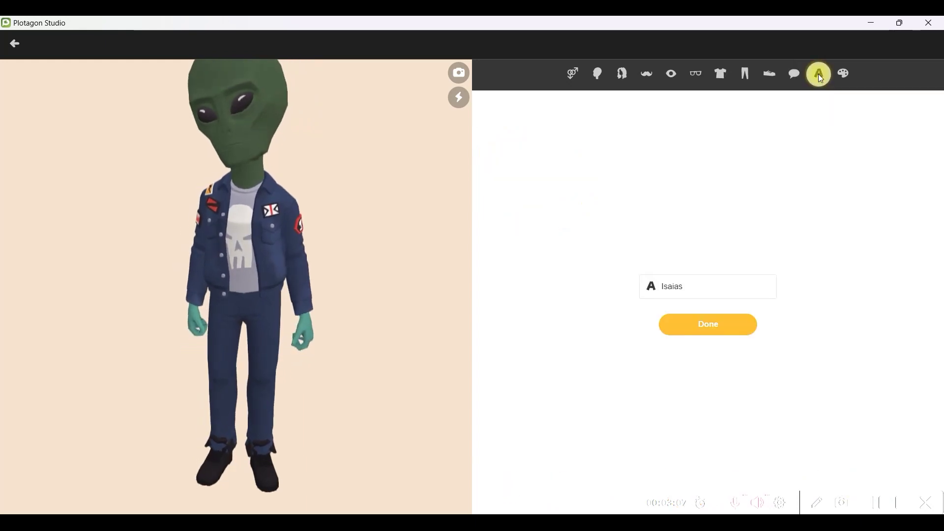
left_click(675, 317)
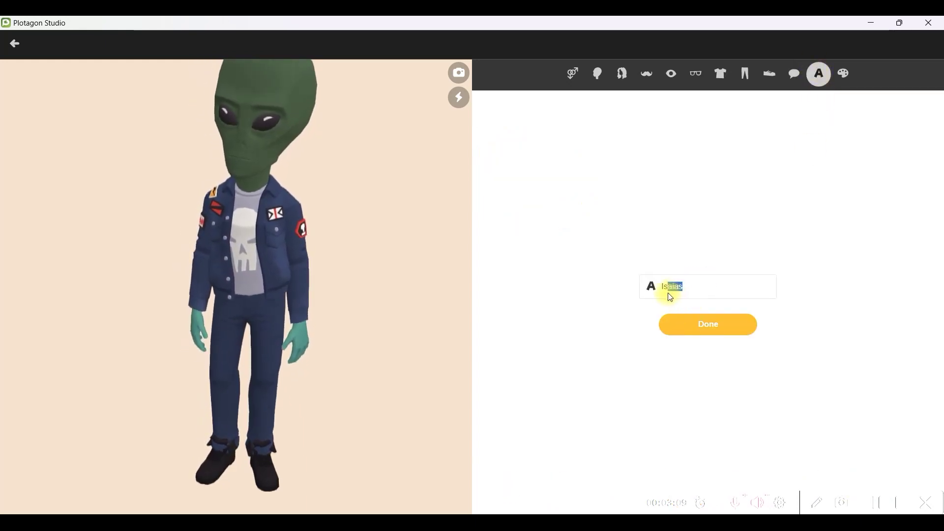
type("zon")
left_click(709, 322)
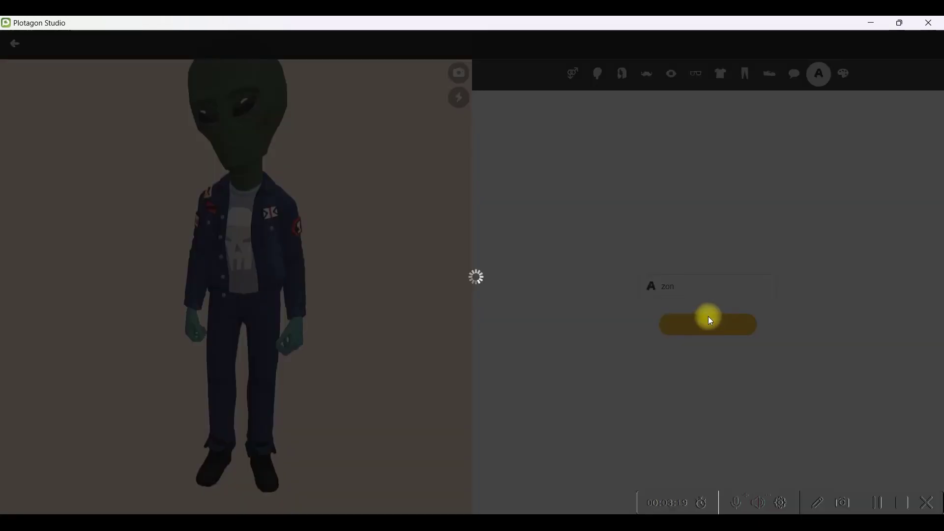
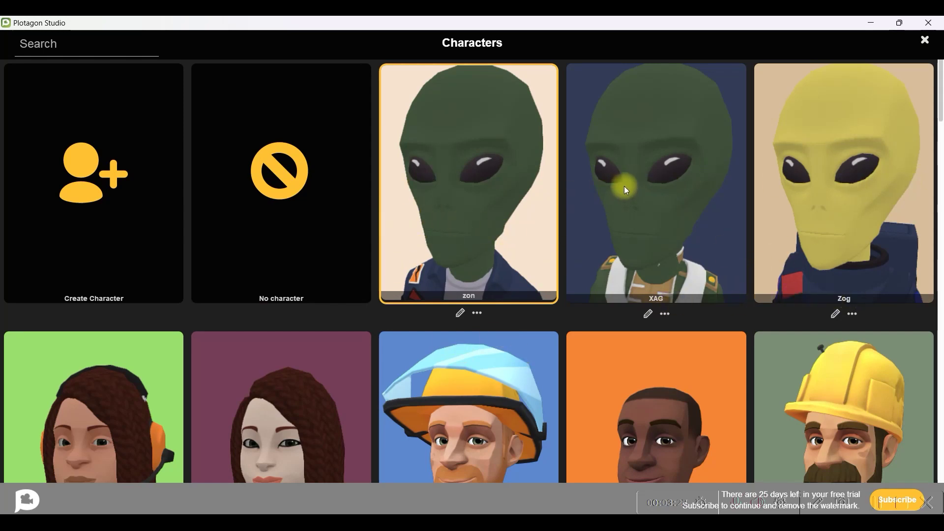
Step: Cast XAG and Zog in the Command bridge scene, placing XAG in the Command chair and Zog in the XO chair
left_click(648, 190)
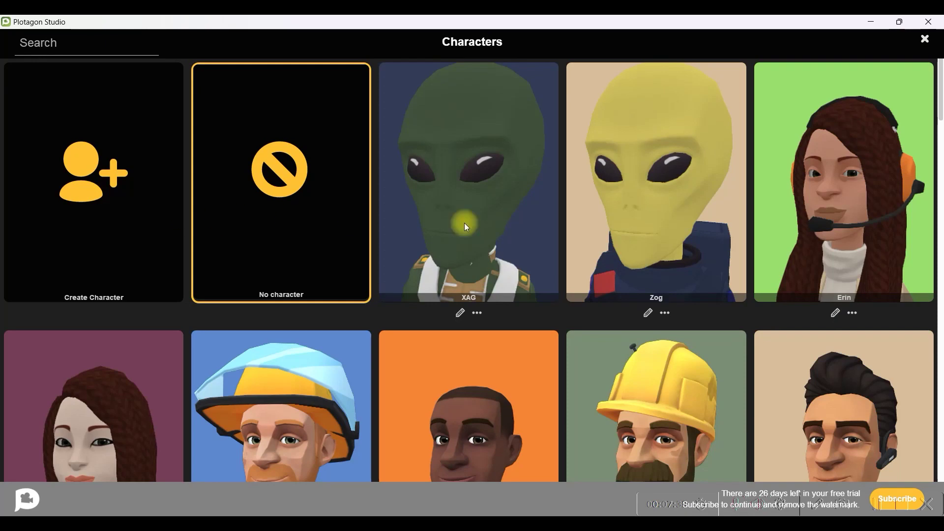
left_click(642, 237)
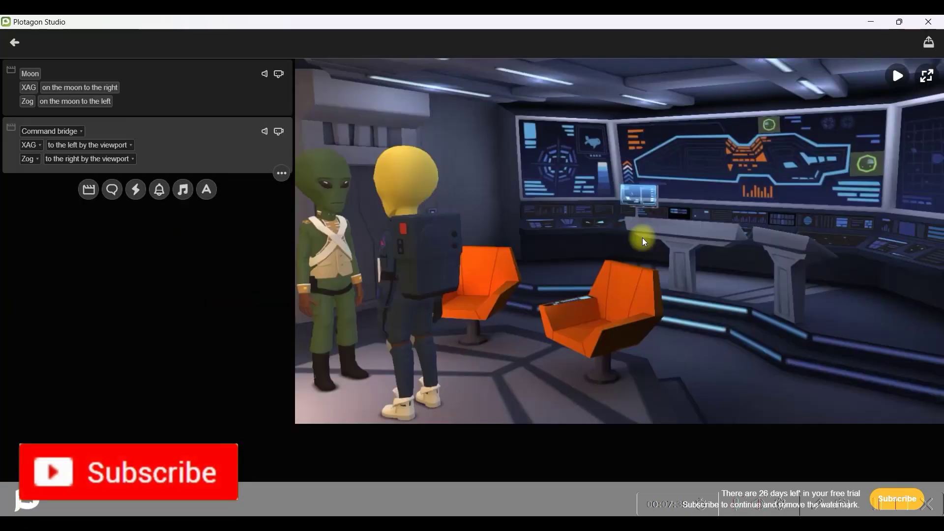
left_click(104, 144)
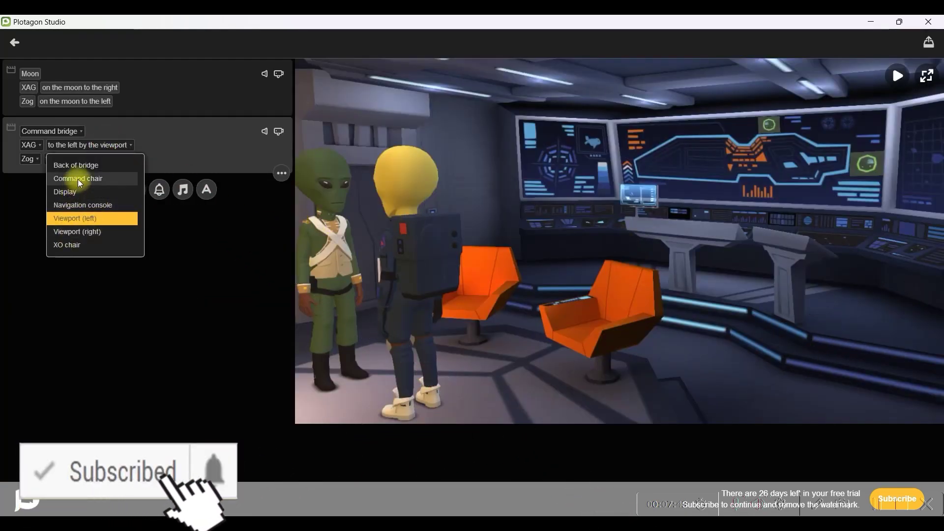
left_click(78, 178)
left_click(91, 159)
left_click(97, 219)
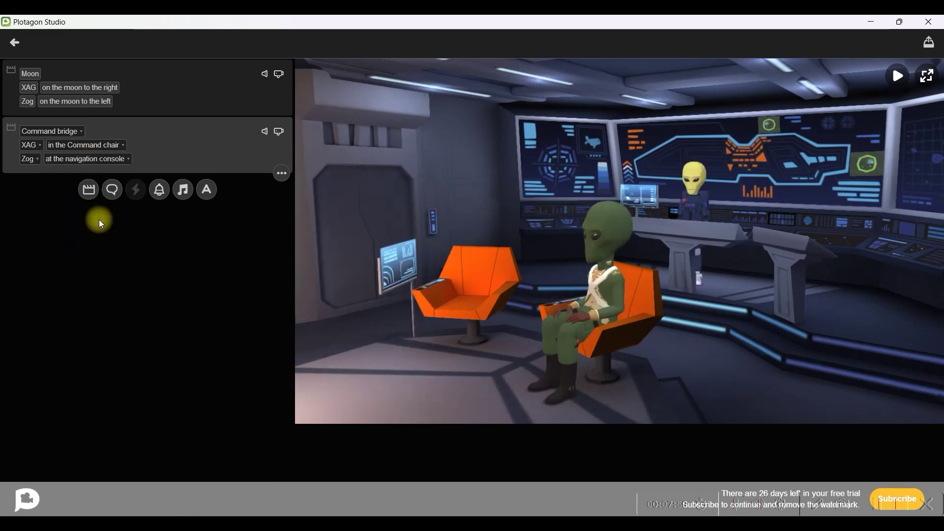
left_click(80, 159)
left_click(69, 259)
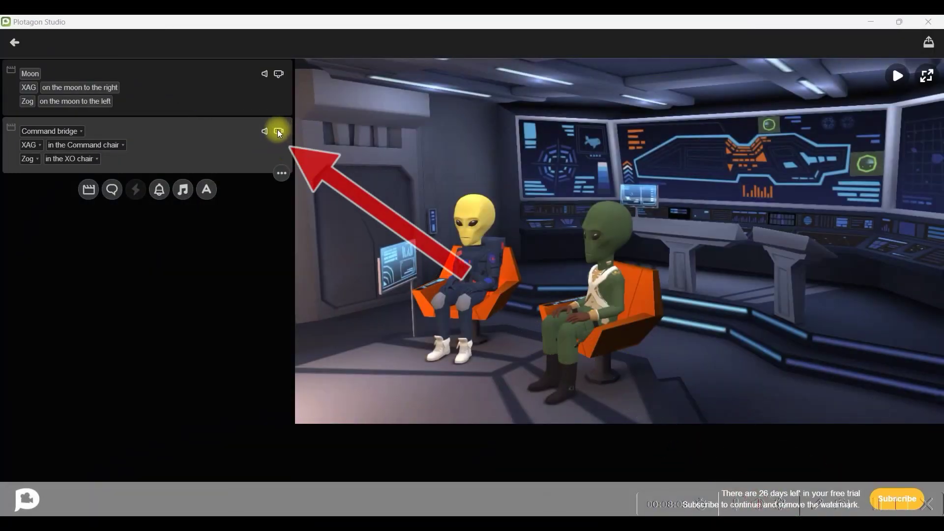
Step: Add a camera setting to the Command bridge scene and set it to establishing shot
left_click(279, 132)
left_click(107, 188)
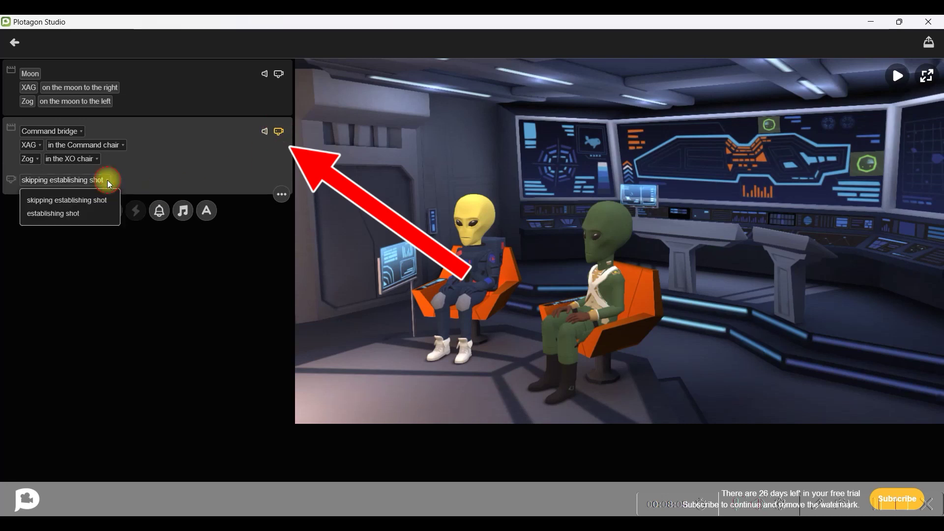
left_click(63, 215)
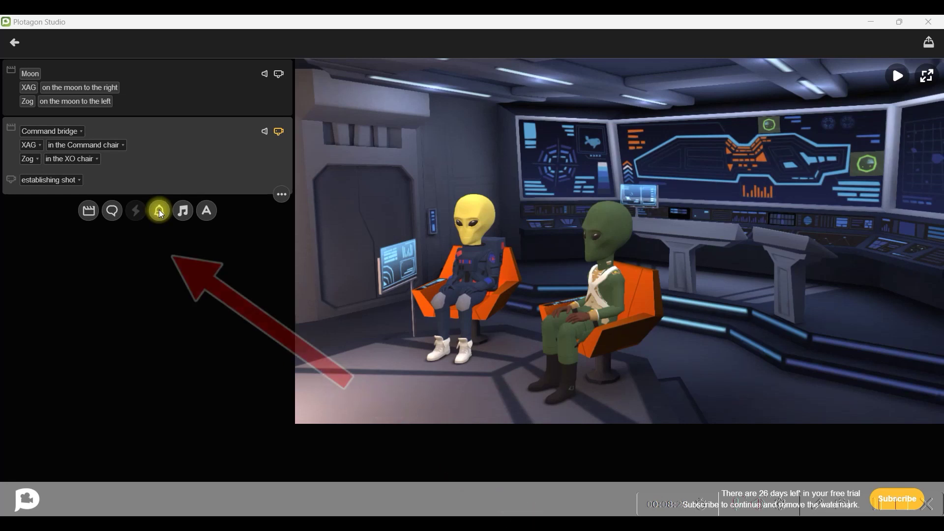
Step: Add a Danger chord sound effect after the Command bridge scene's establishing shot
left_click(160, 211)
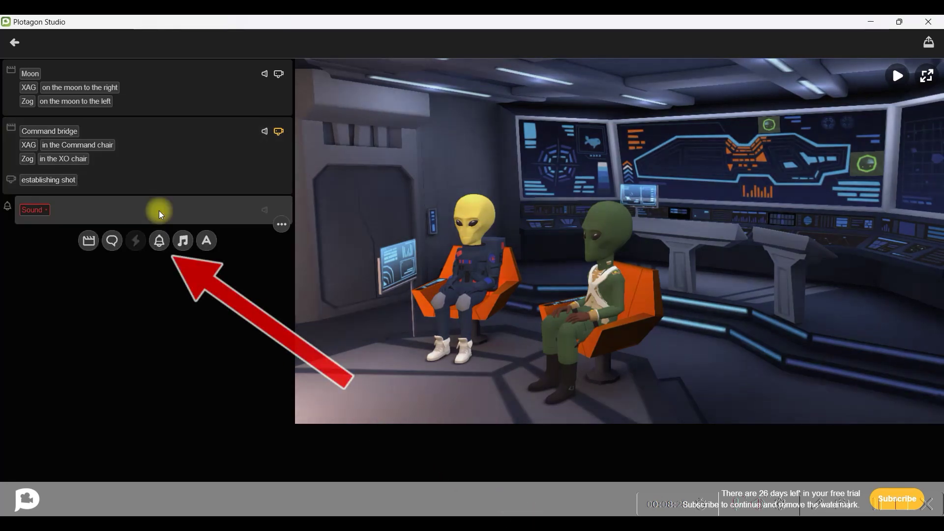
left_click(47, 211)
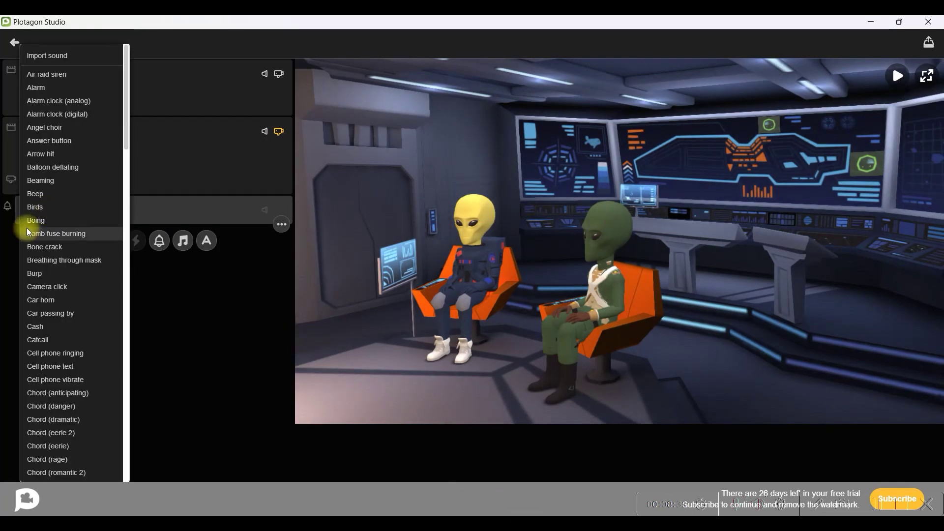
left_click(98, 313)
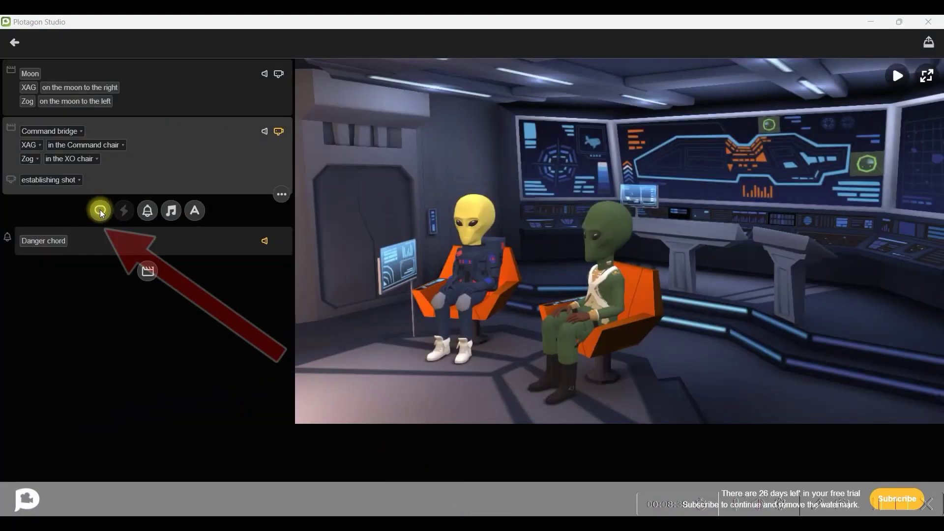
Step: Insert a dialogue line between the establishing shot and the Danger chord sound, with XAG as its speaker
left_click(100, 209)
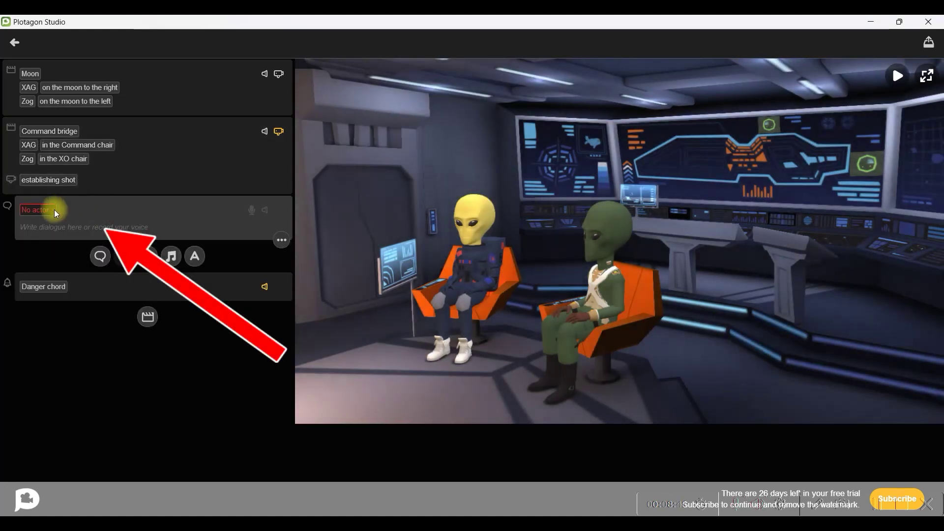
left_click(55, 212)
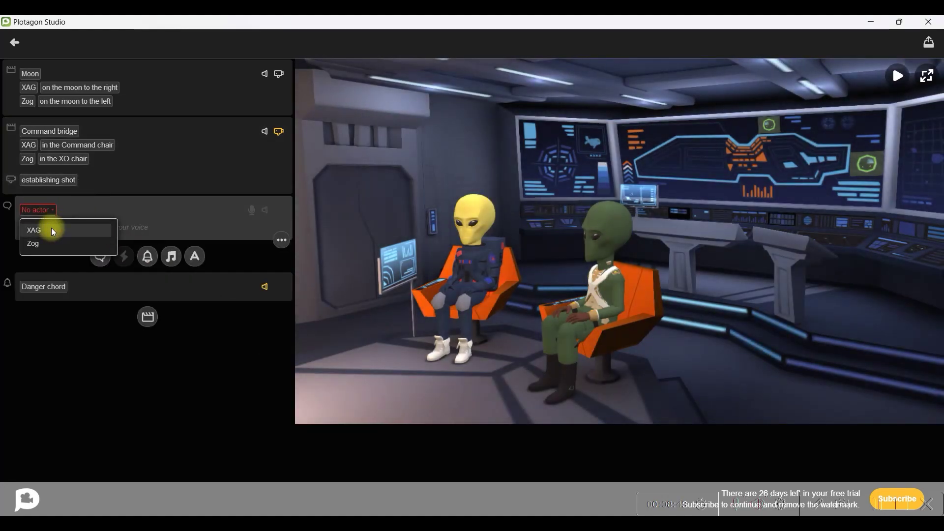
left_click(53, 230)
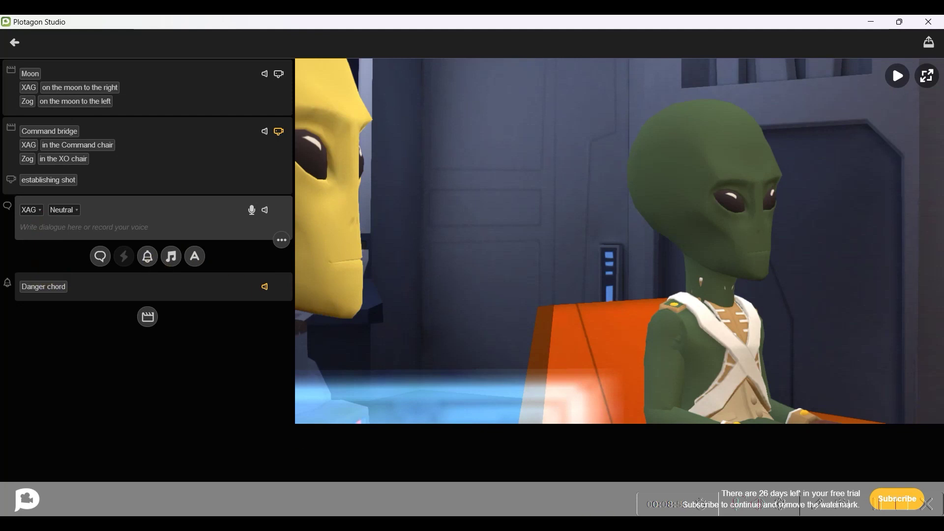
Step: Copy the planet question from the script in the other window and change the dialogue line's speaker to Zog
key("alt+Tab")
left_click_drag(406, 138, 623, 140)
key("ctrl+c")
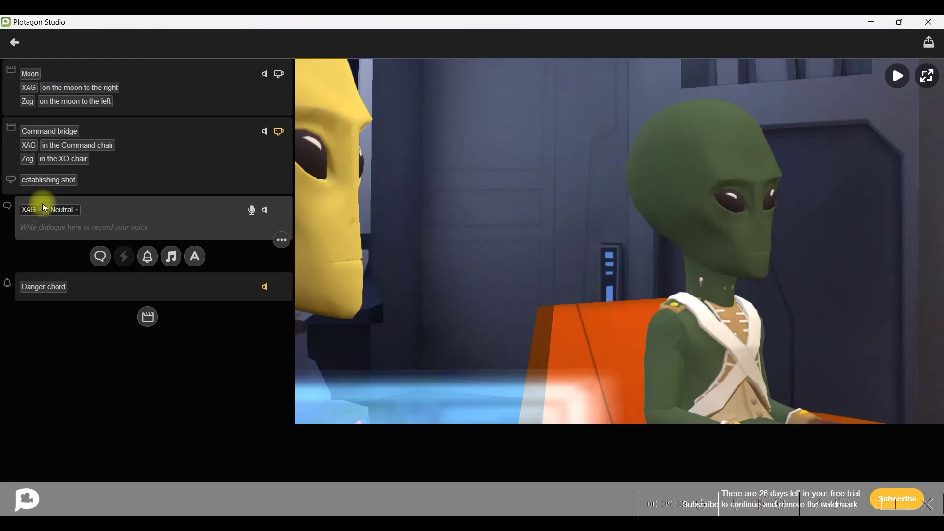
left_click(37, 213)
left_click(45, 248)
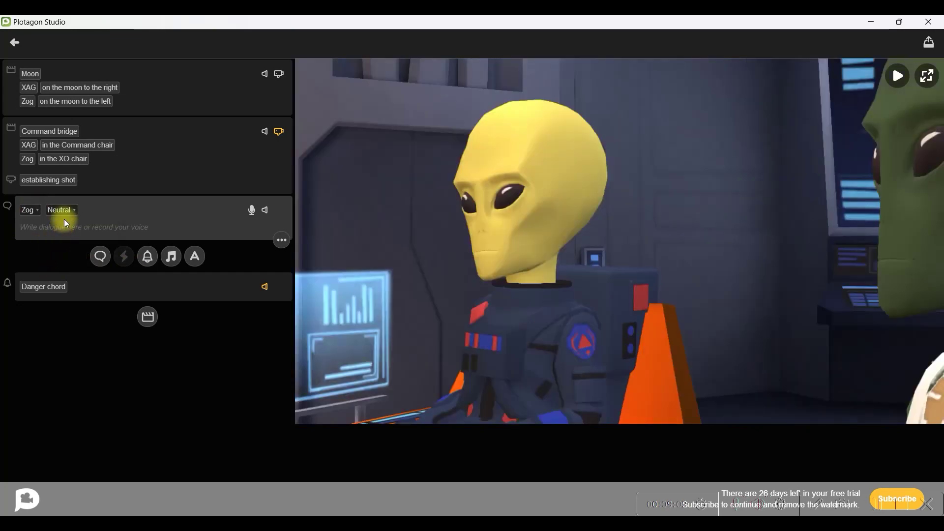
Step: Fill Zog's line with "have you analyzed this planet thoroughly yet?" and set its expression to Surprised
left_click(60, 210)
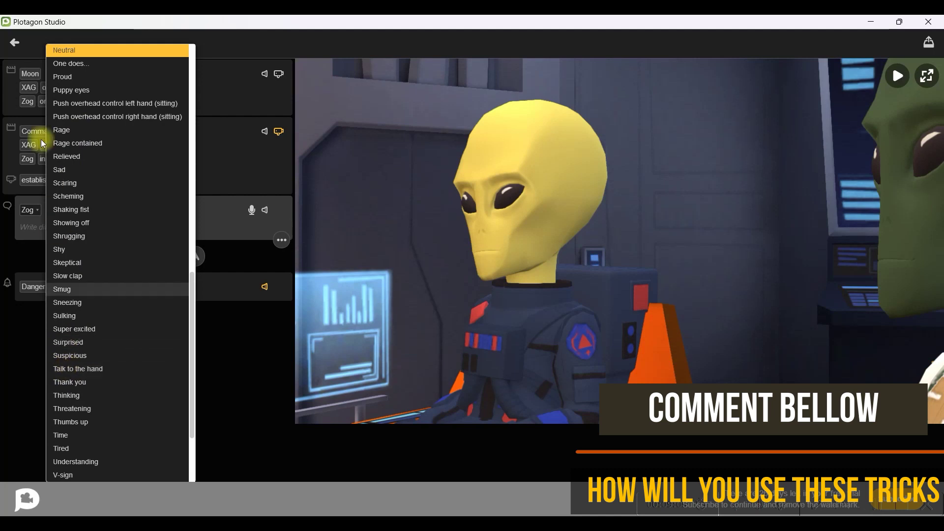
left_click(206, 216)
left_click(54, 231)
key("ctrl+v")
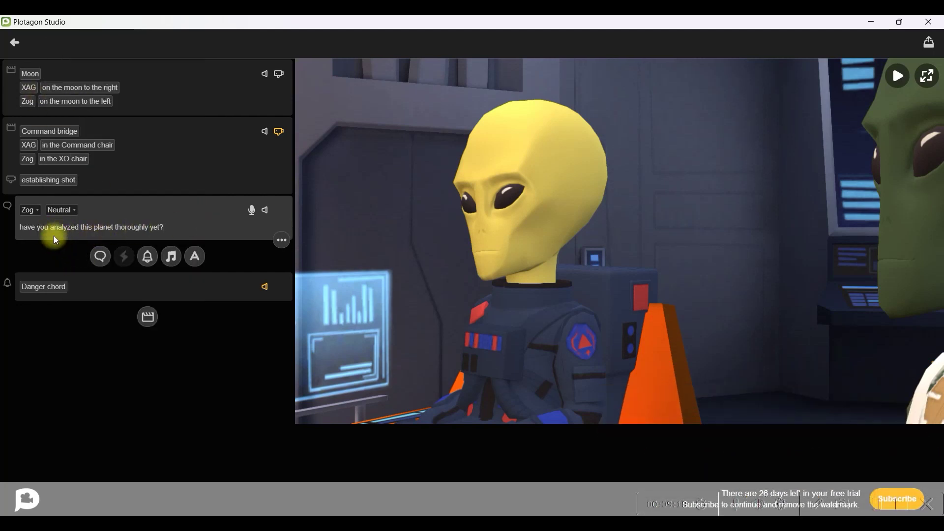
left_click(69, 210)
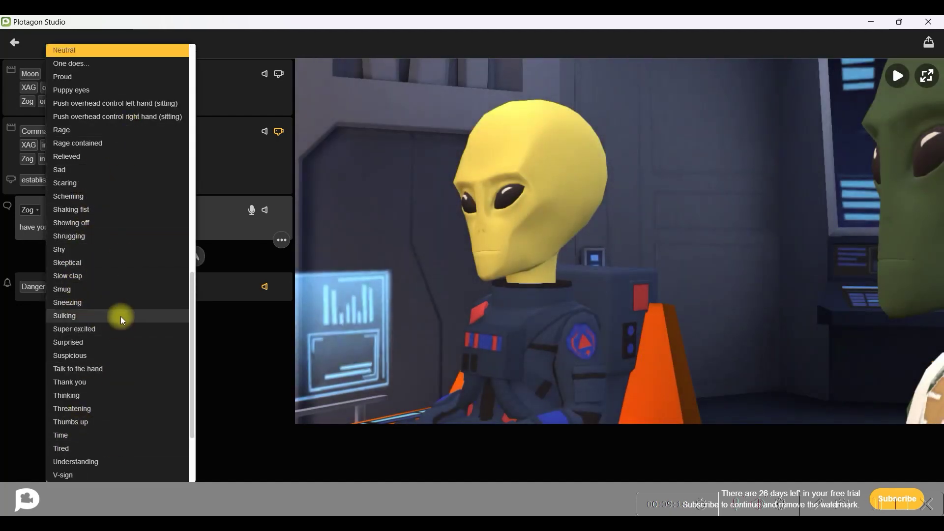
left_click(120, 342)
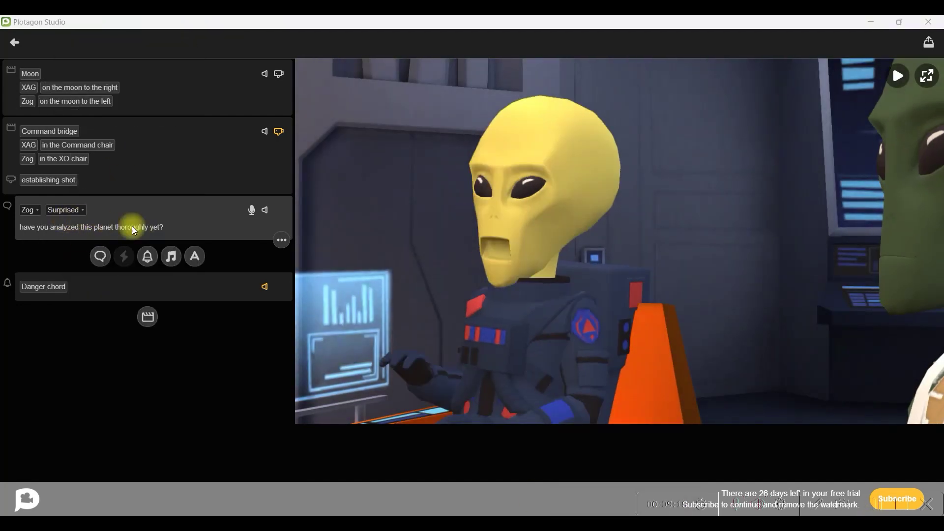
Step: Open voice recording for Zog's dialogue line, look at the voice file import option and close the recorder with confirmation
left_click(252, 212)
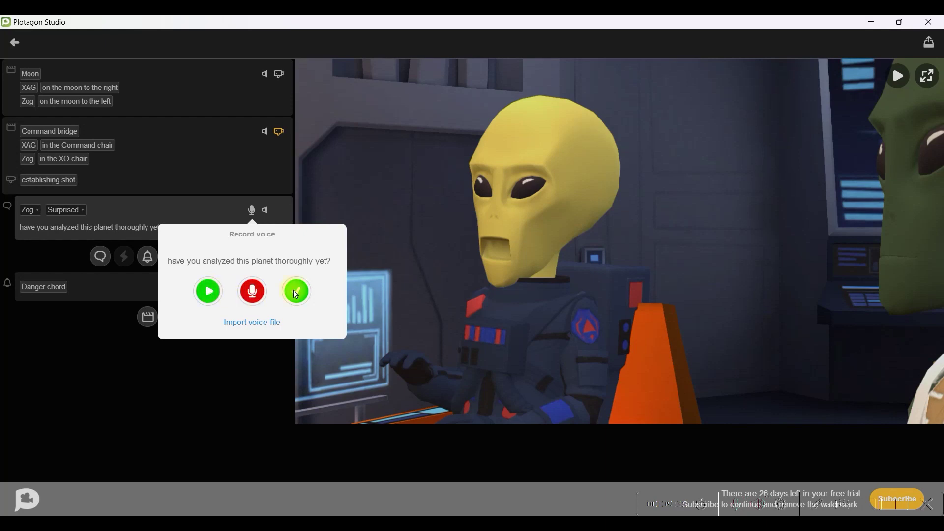
left_click(252, 323)
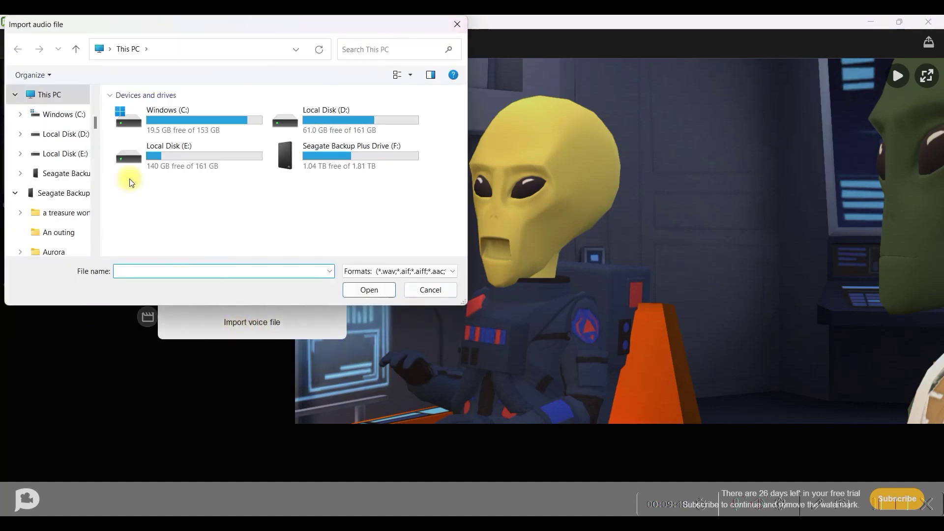
left_click(457, 25)
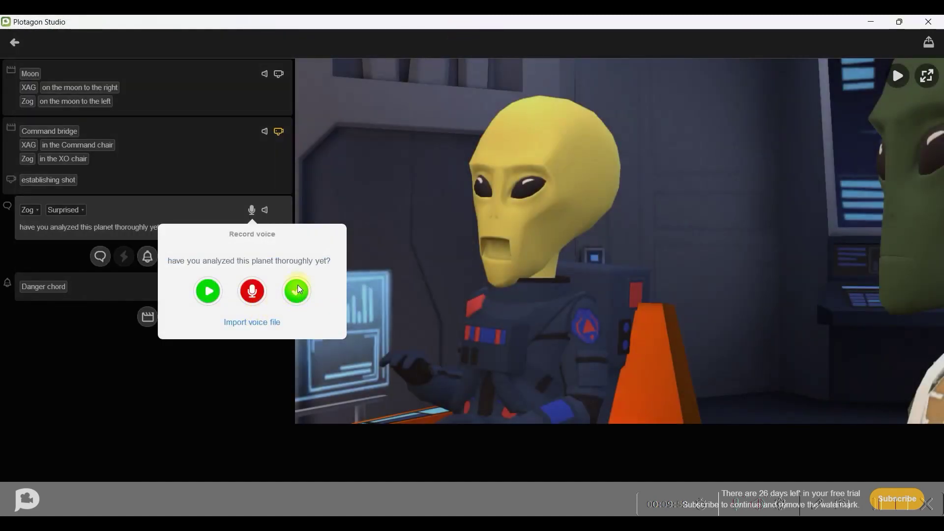
left_click(296, 292)
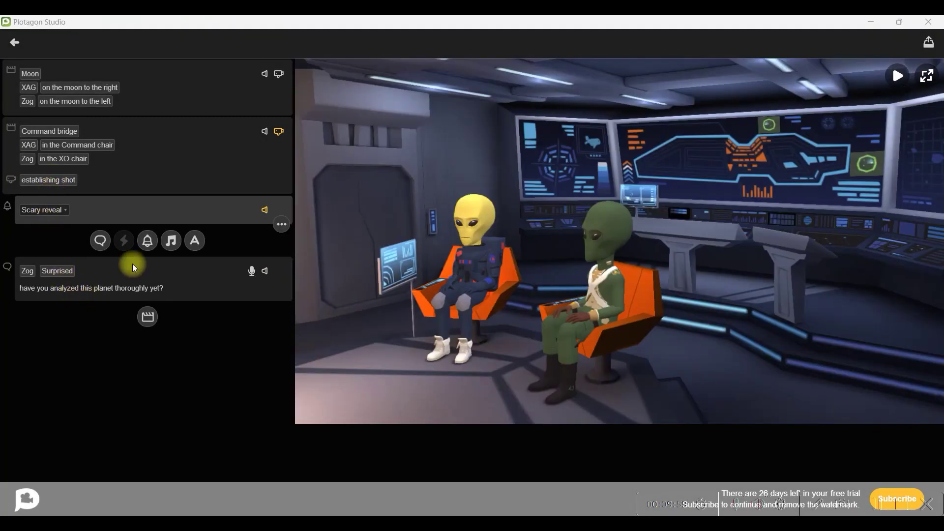
Step: Add a Super excited XAG dialogue line below Scary reveal: "Yes, Xar. Earth is rich in resources, but it's inhabited by primitive life forms known as humans."
left_click(97, 242)
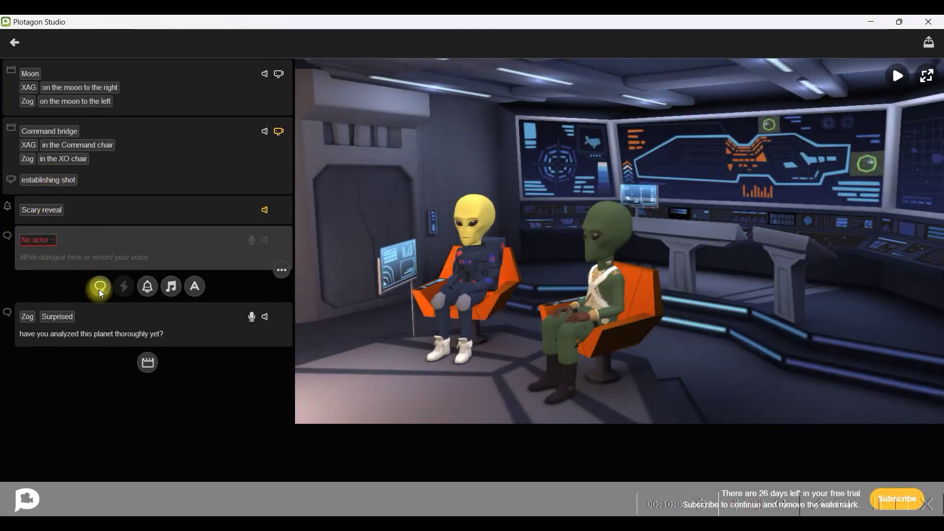
left_click(38, 240)
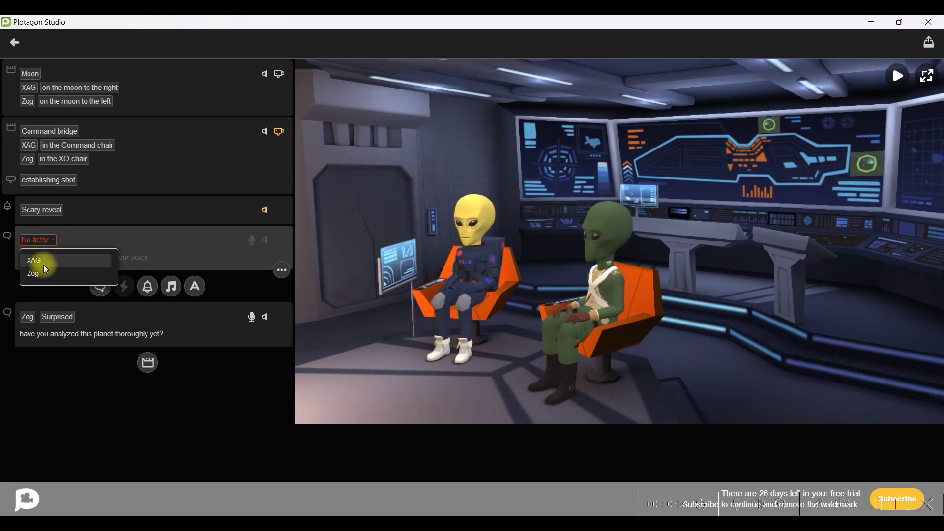
left_click(43, 262)
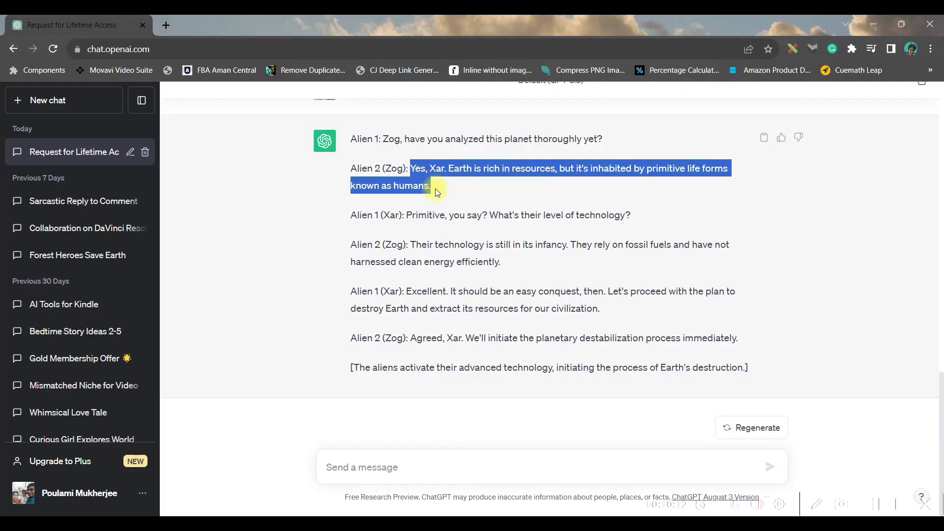
type("Yes, Xar. Earth is rich in resources, but it's inhabited by primitive life forms known as humans.")
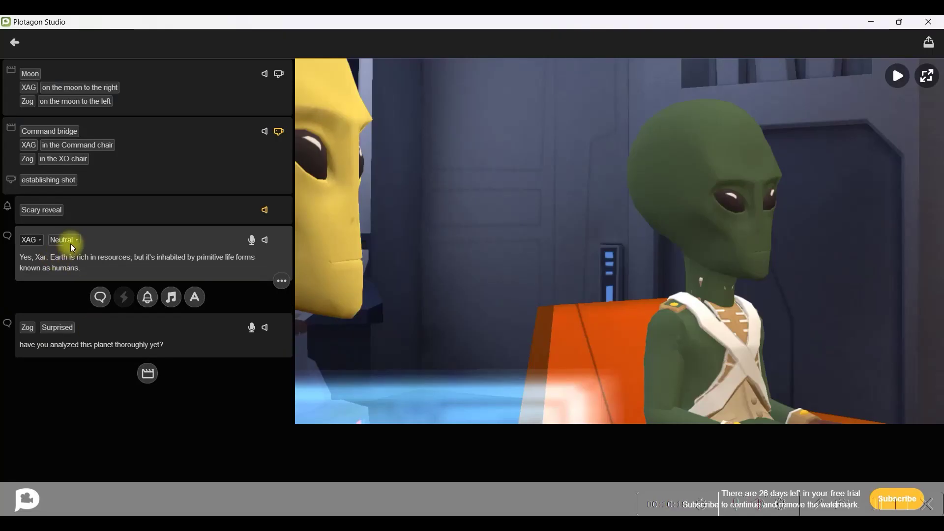
left_click(73, 240)
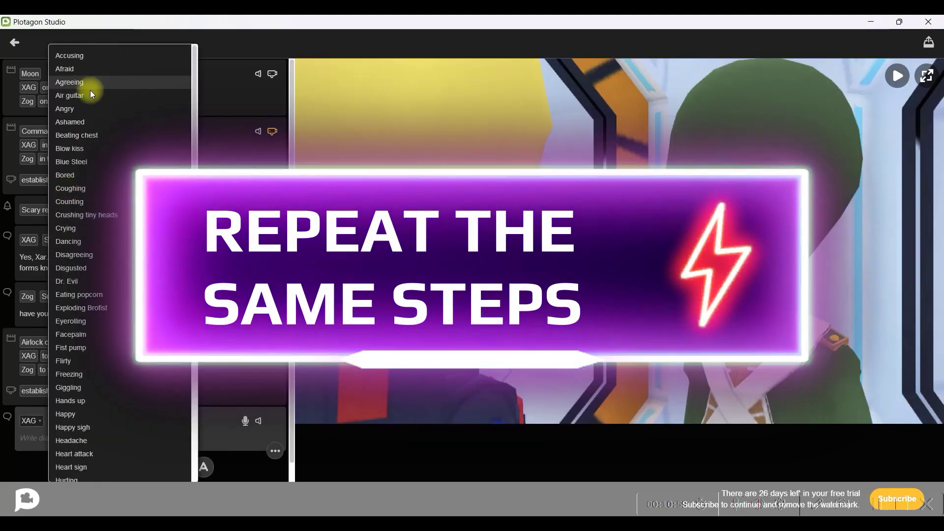
Step: On XAG's line "Primitive, you say? What's their level of technology?", try the Ashamed and Agreeing expressions and settle on Exploding Brofist
left_click(90, 90)
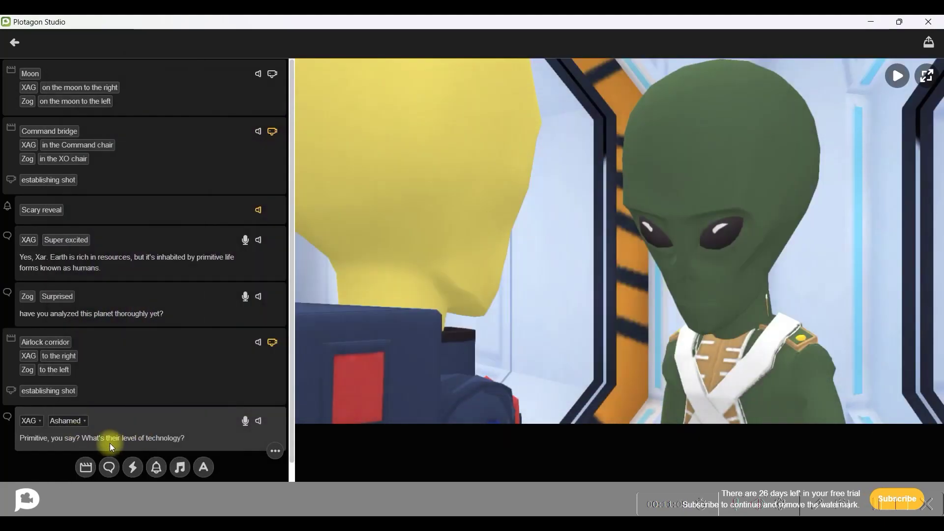
left_click(68, 420)
scroll(71, 152, "up", 2)
left_click(74, 81)
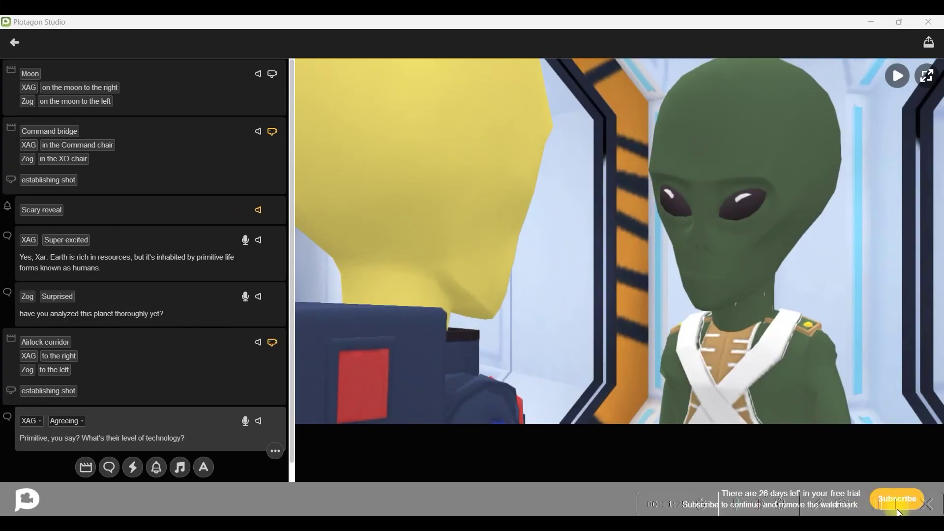
left_click(41, 420)
left_click(38, 445)
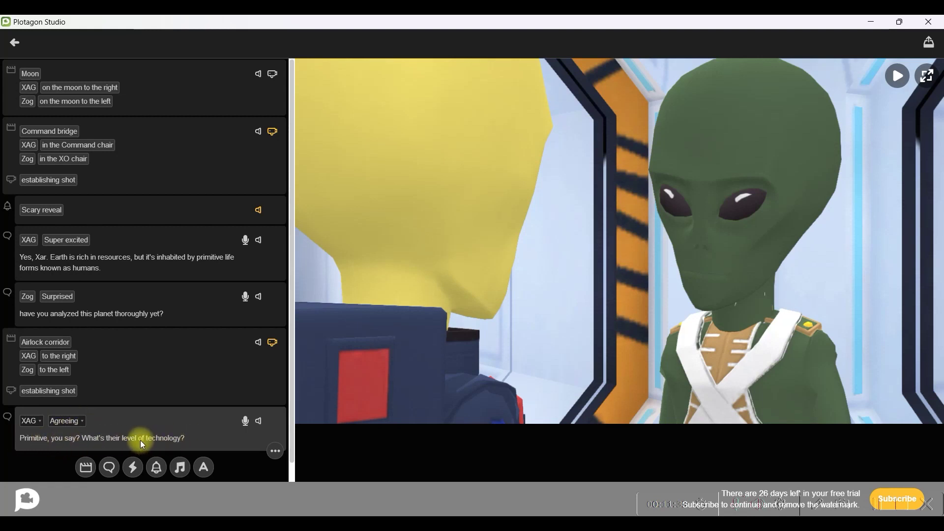
left_click(81, 423)
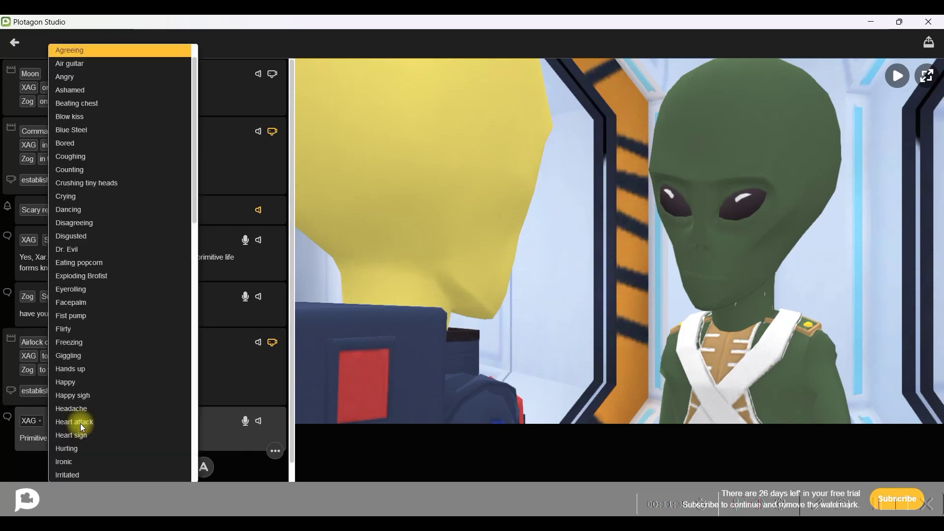
scroll(89, 161, "up", 1)
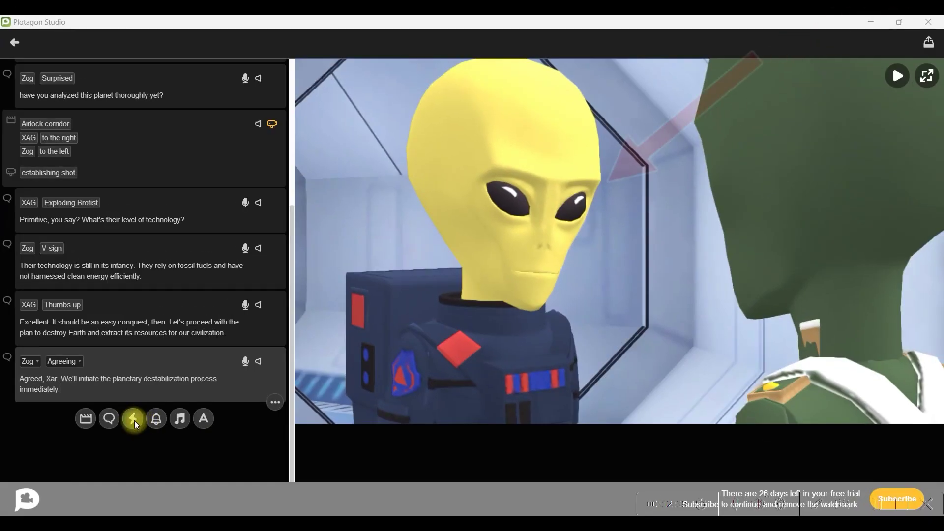
Step: Add an action below Zog's "Agreed, Xar" line in which XAG performs a Handshake with Zog
left_click(132, 418)
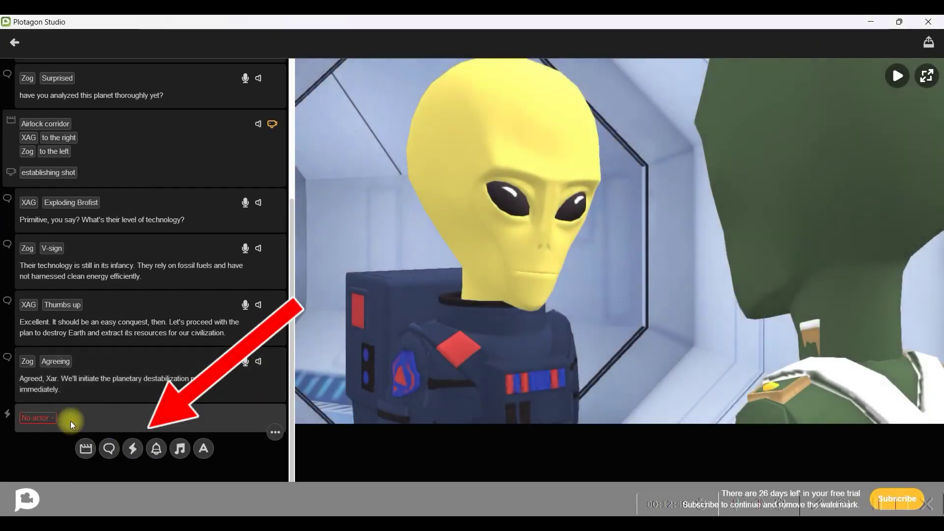
left_click(48, 417)
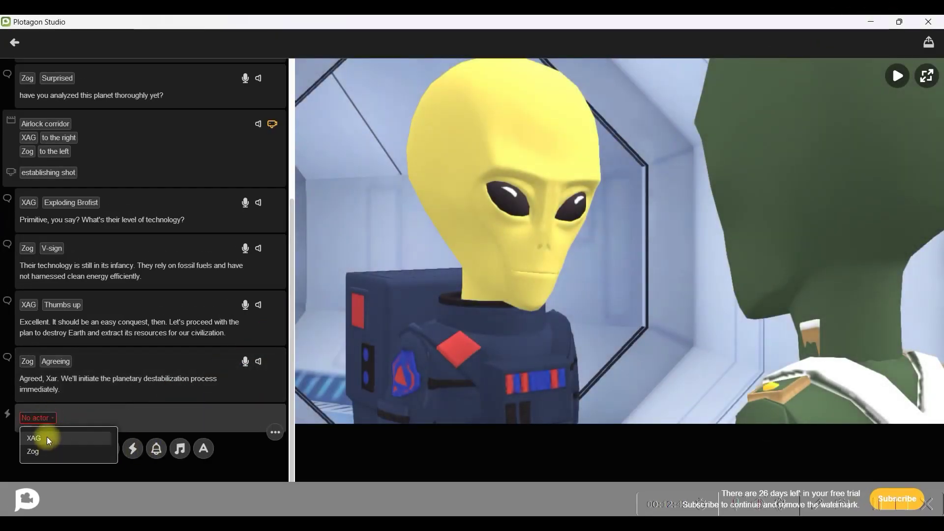
left_click(48, 439)
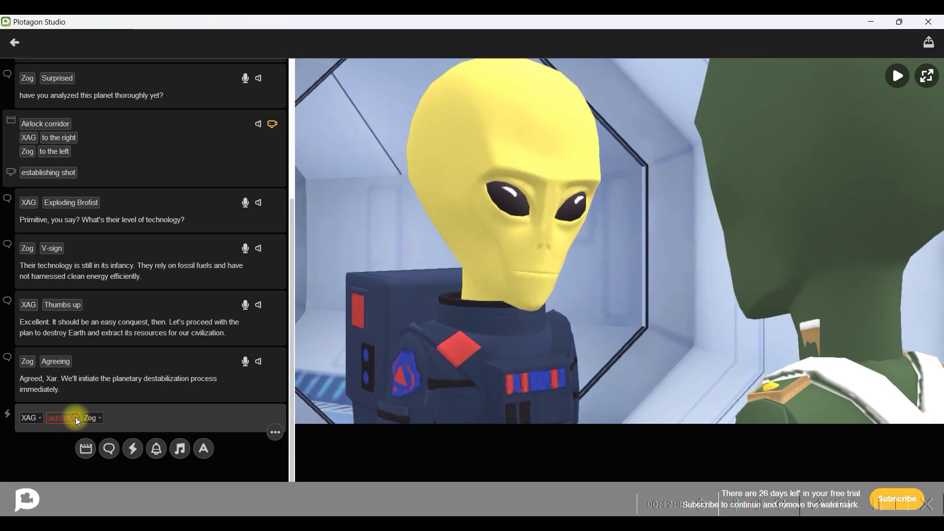
left_click(75, 417)
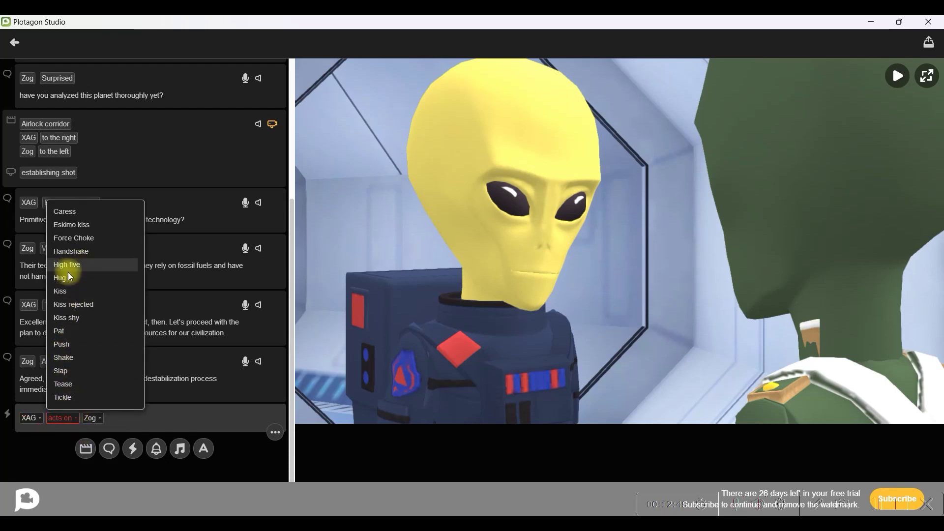
left_click(69, 251)
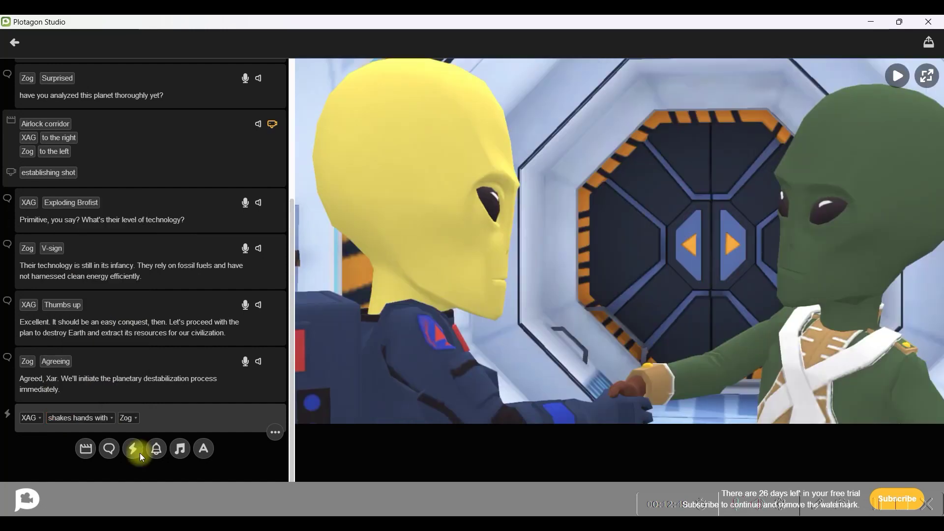
Step: Try the Shake action from XAG on Zog and switch the action back to Handshake
left_click(97, 418)
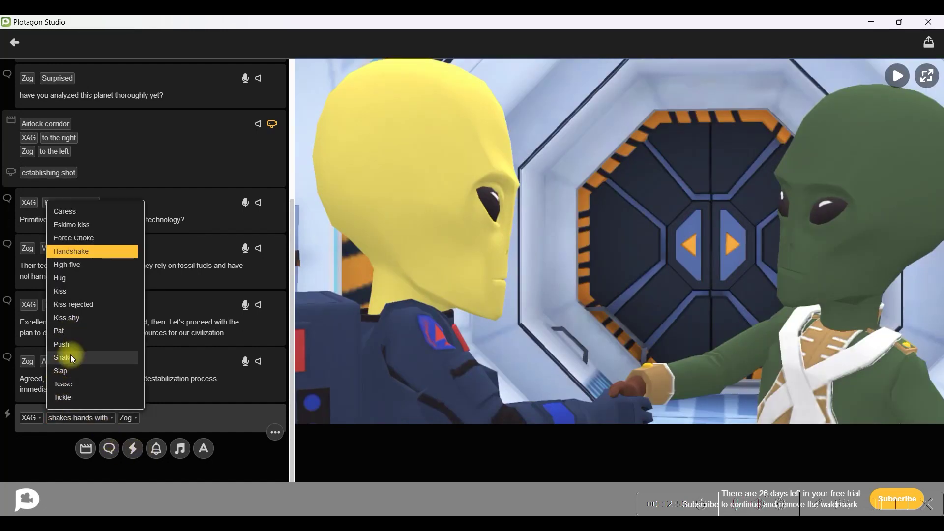
left_click(72, 358)
left_click(95, 417)
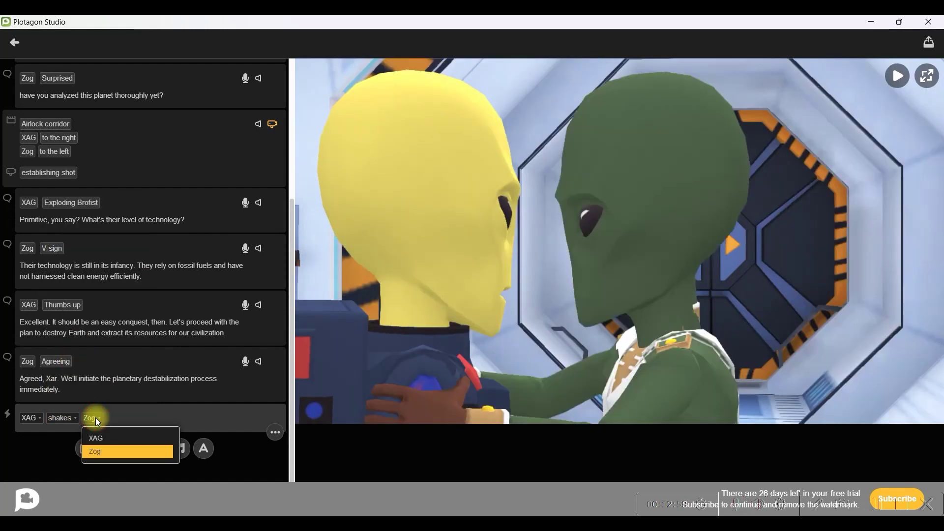
left_click(100, 452)
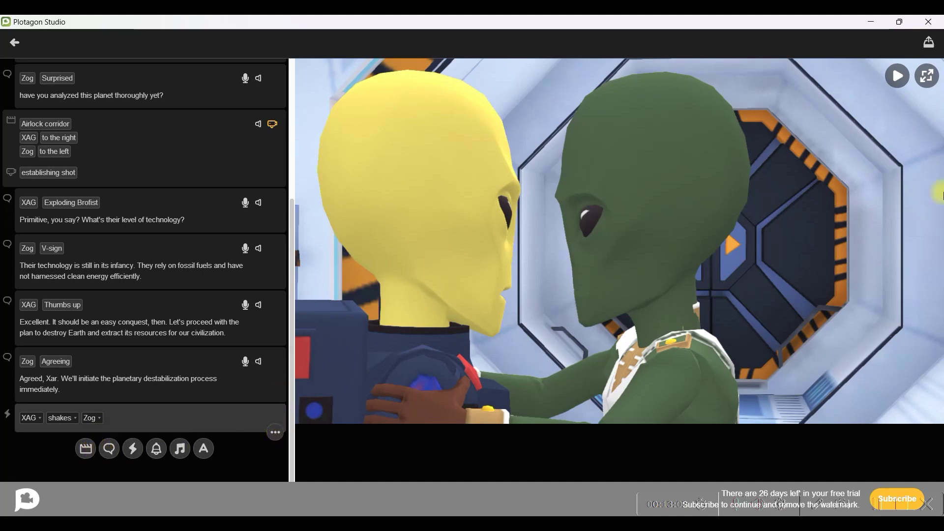
left_click(883, 78)
left_click(63, 417)
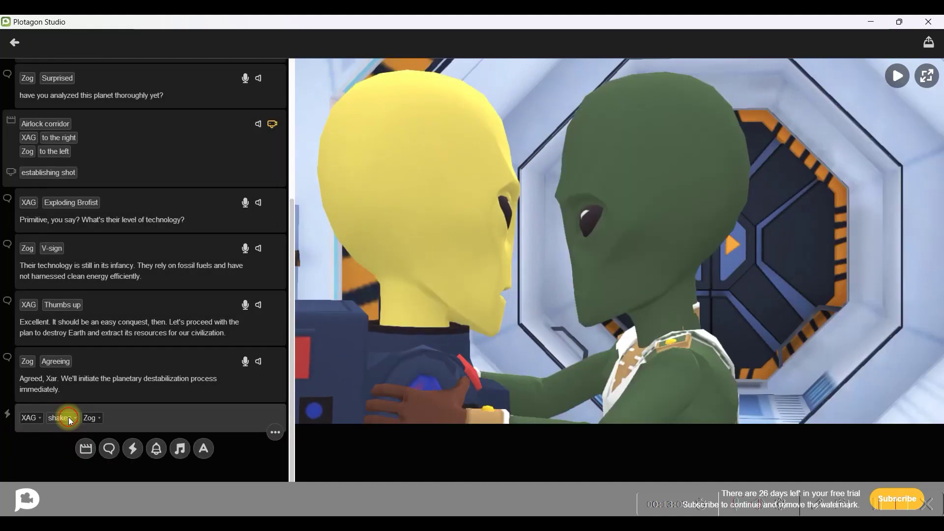
left_click(82, 252)
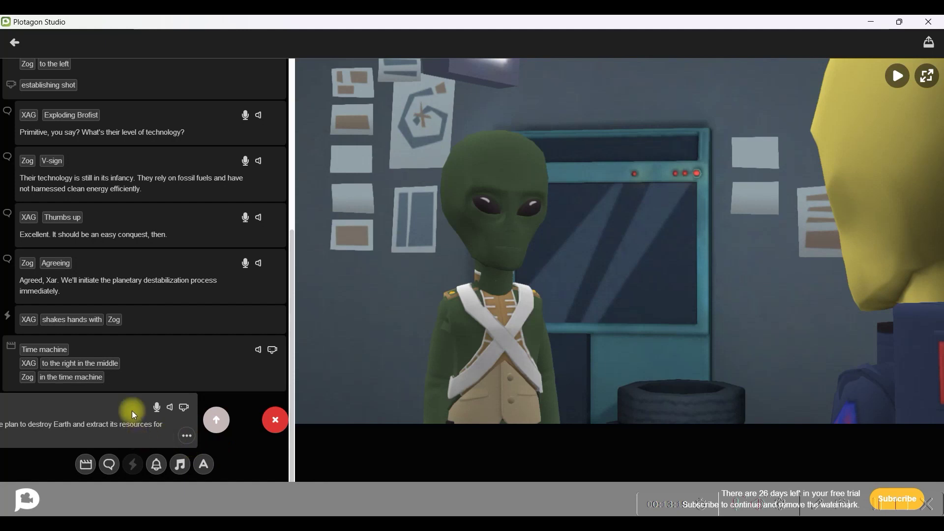
Step: Move XAG's line "Let's proceed with the plan to destroy Earth" up so it sits above the Time machine scene
scroll(131, 410, "left", 3)
scroll(275, 446, "right", 2)
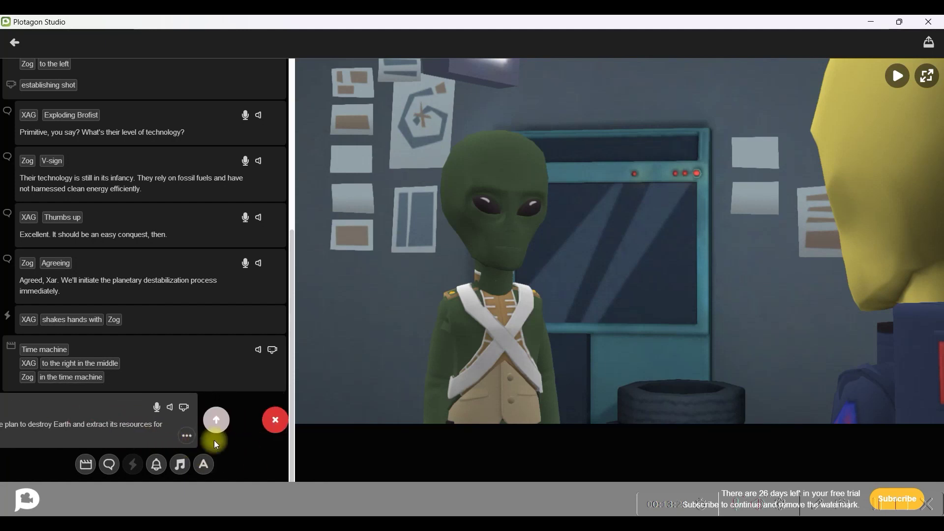
left_click(216, 422)
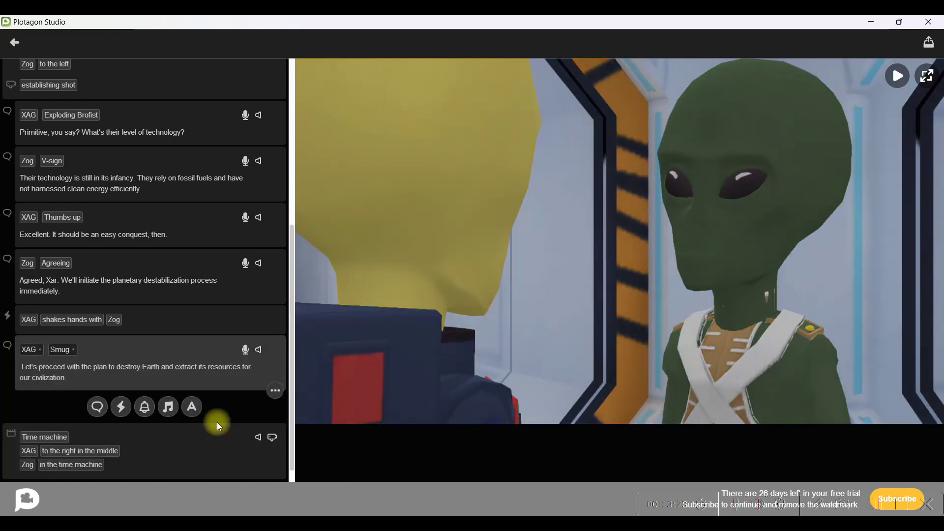
left_click(271, 393)
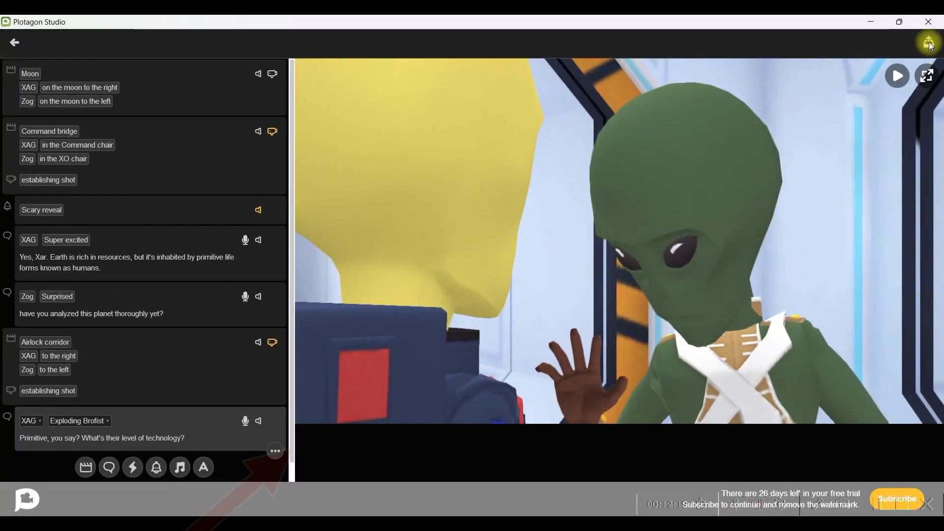
Step: Open the video rendering settings and set the resolution to 4K
left_click(929, 43)
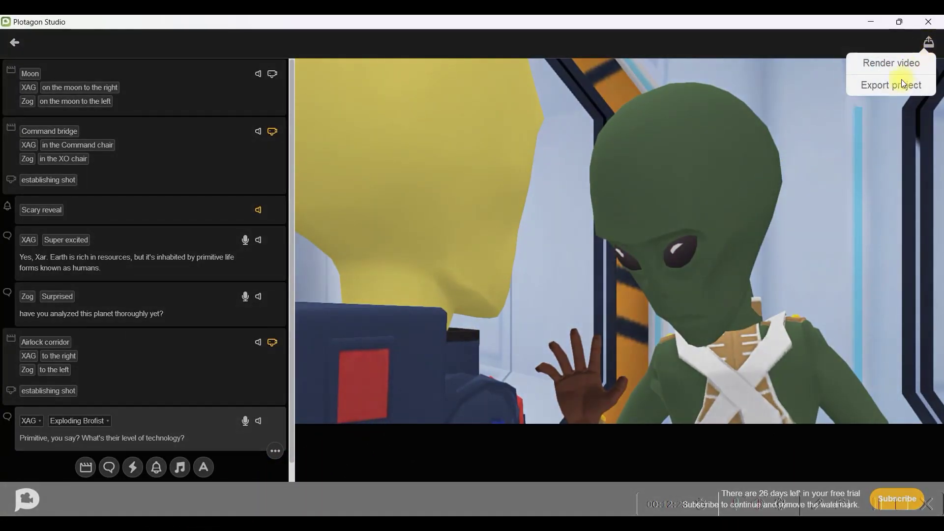
left_click(895, 62)
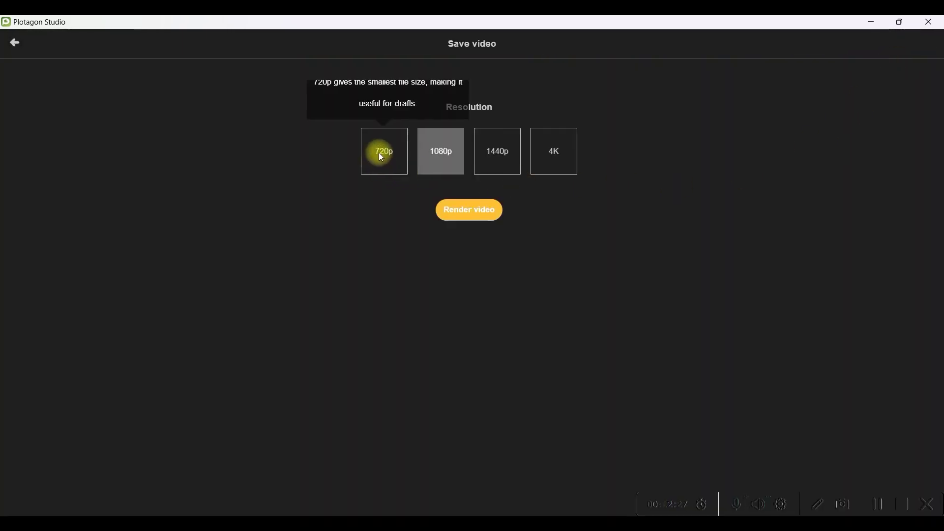
left_click(552, 157)
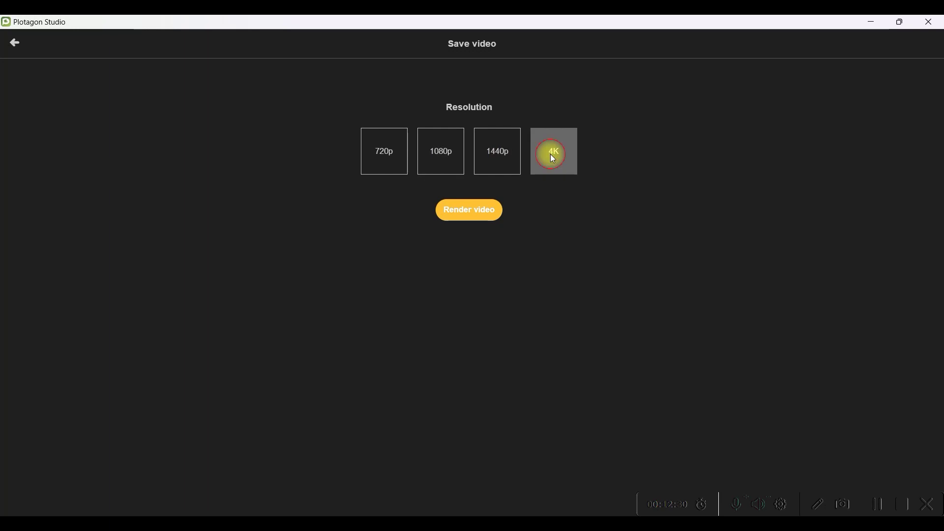
Step: Try to render the video using the export option with embedded subtitles
left_click(462, 213)
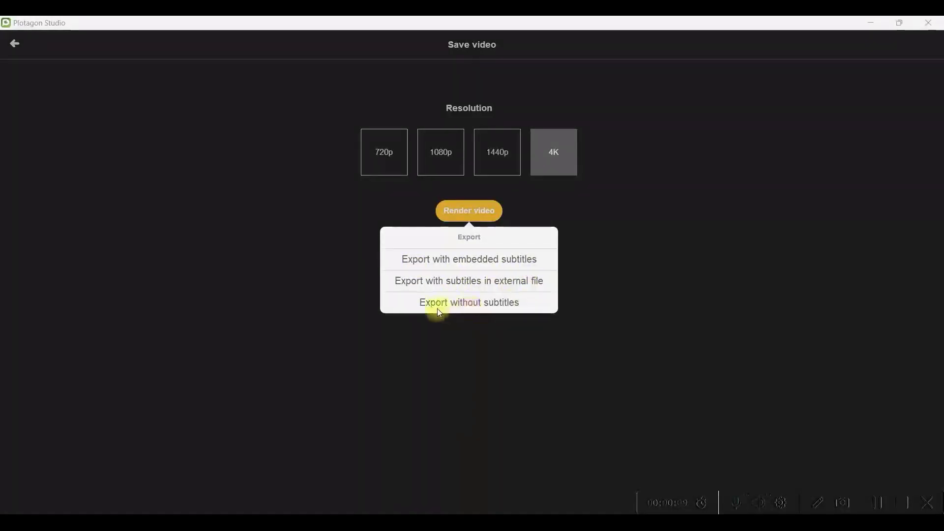
left_click(483, 259)
left_click(468, 211)
left_click(527, 270)
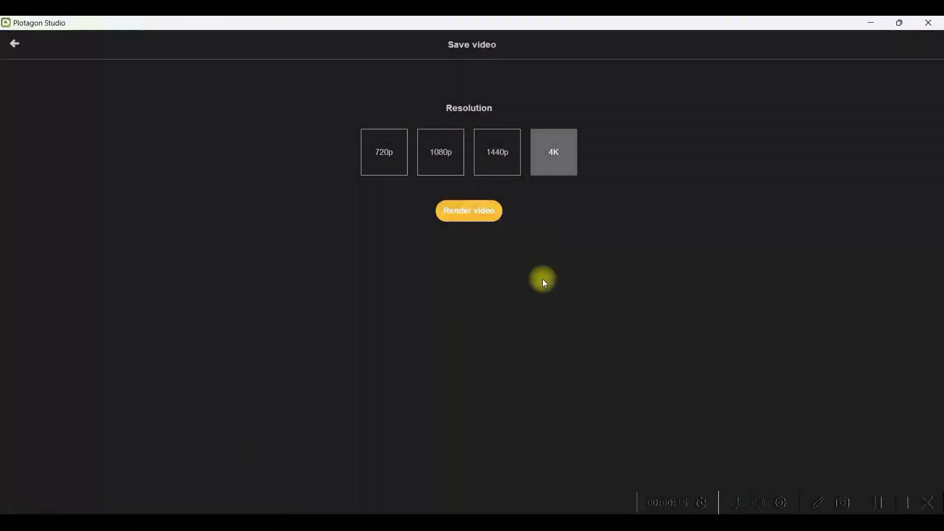